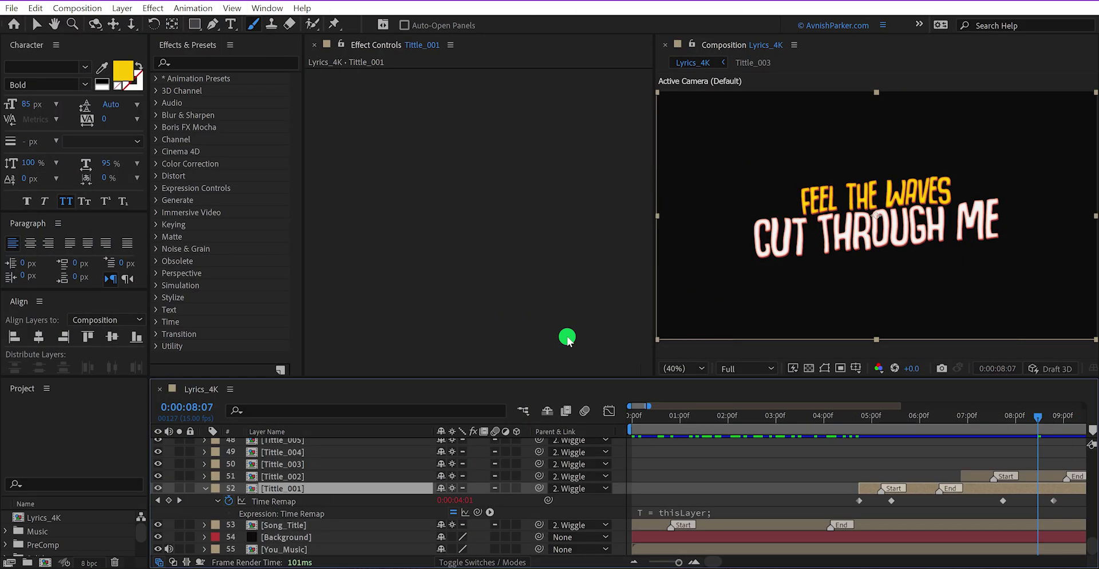
# View You_Music in its Layer panel, close it, then select Tittle_001 and Tittle_003.
pyautogui.doubleClick(297, 550)
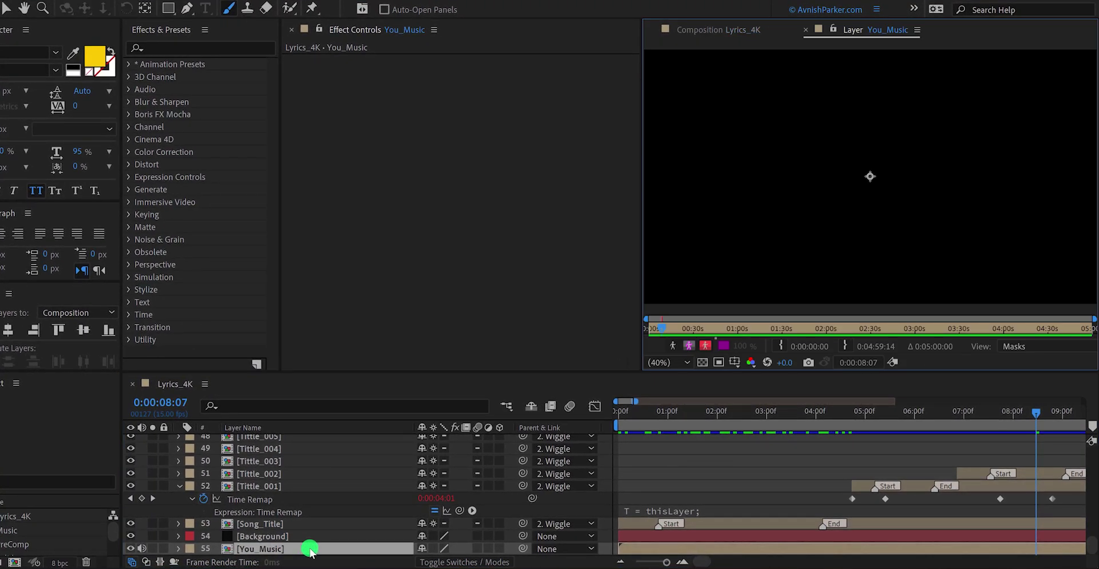
pyautogui.click(809, 30)
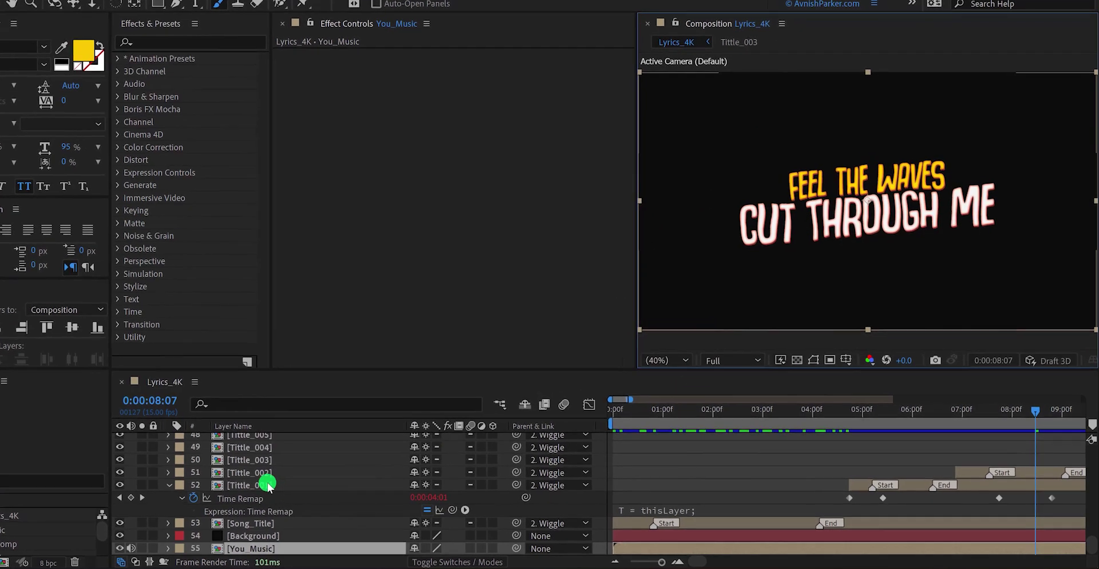
pyautogui.click(264, 484)
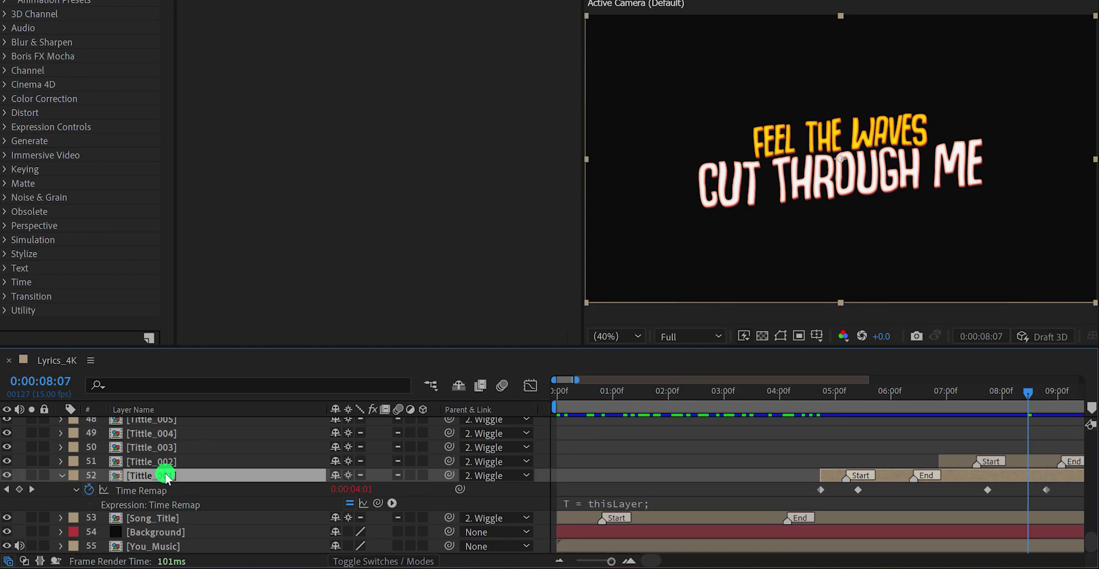
pyautogui.click(175, 448)
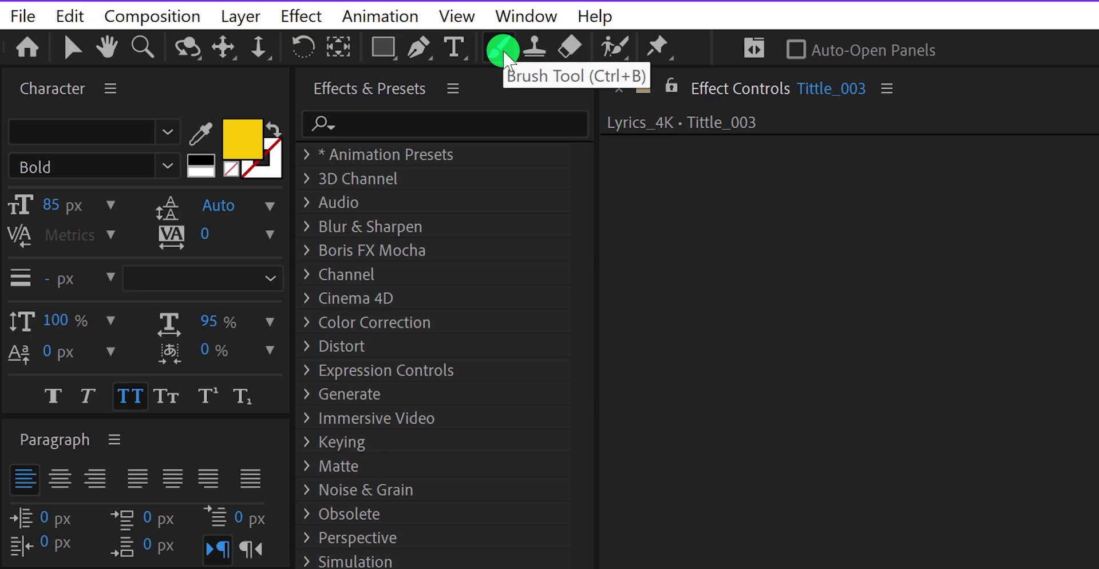
# Return to the Selection tool, peek inside the You_Music precomp, then open Tittle_003.
pyautogui.click(503, 49)
pyautogui.click(73, 47)
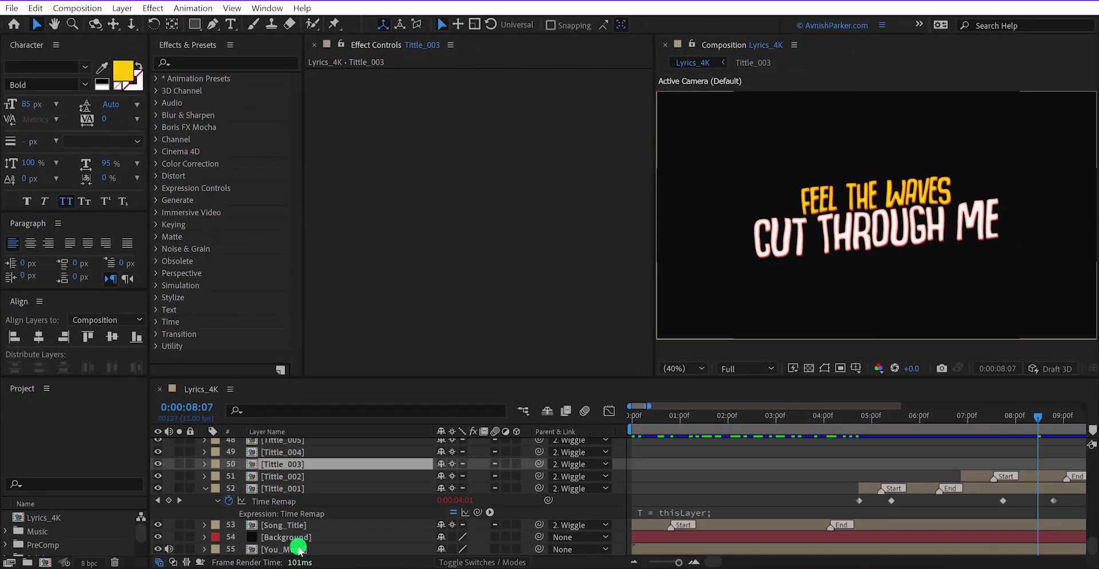
pyautogui.doubleClick(287, 549)
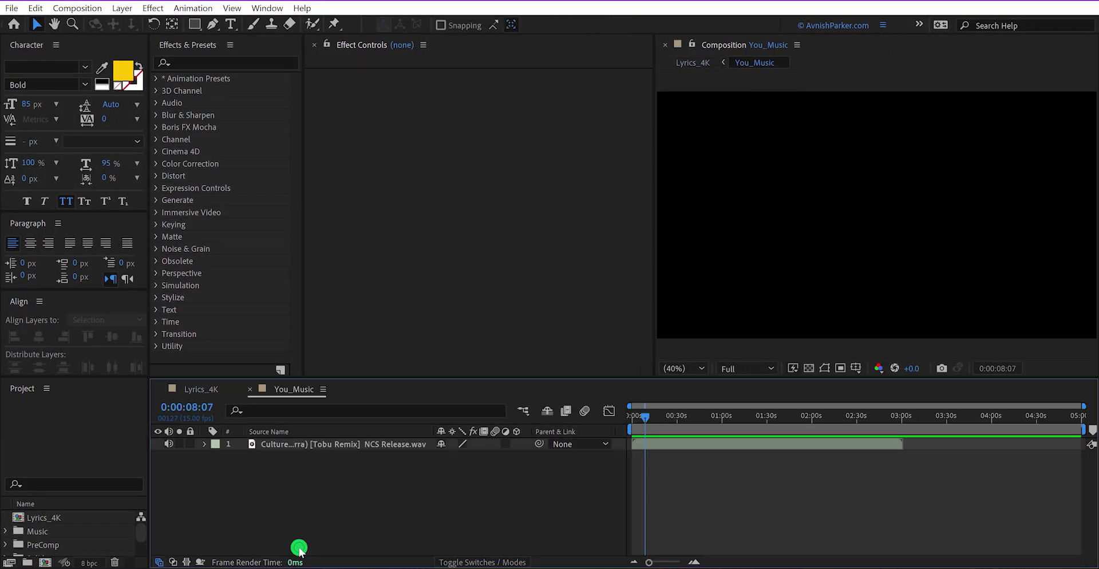
pyautogui.click(249, 390)
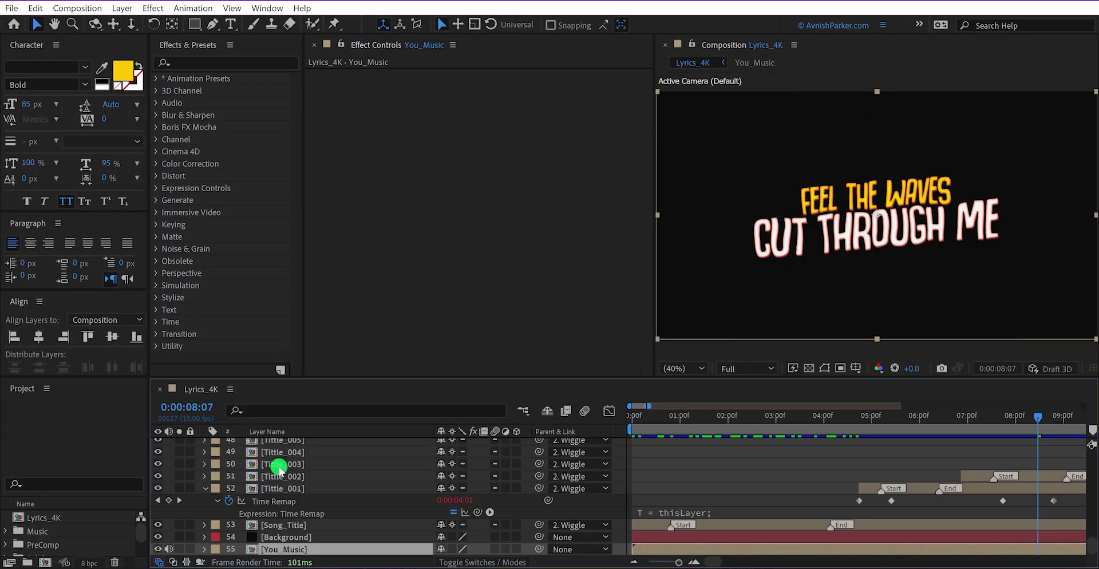
pyautogui.doubleClick(279, 467)
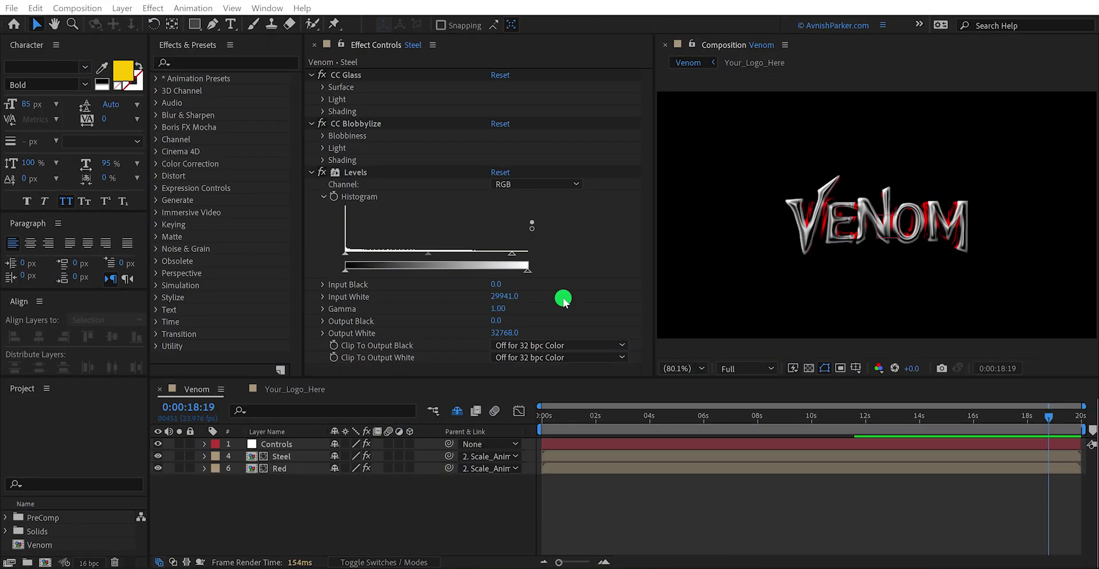
# Scrub the Venom timeline back to about 16 seconds.
pyautogui.moveTo(948, 422); pyautogui.dragTo(993, 430)
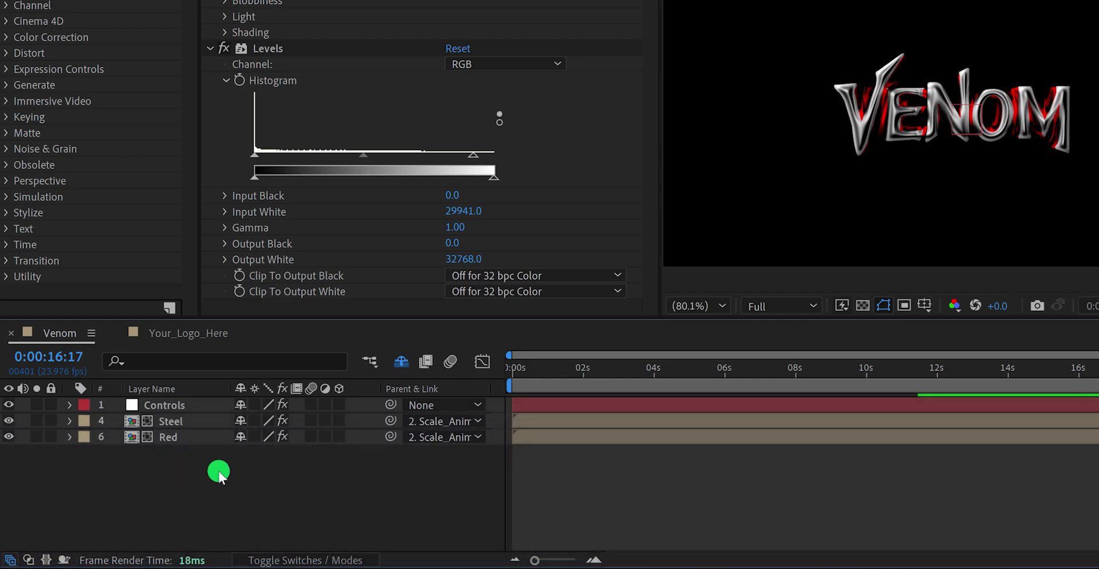
# Reveal shy layers and set Your_Logo_Here's CC Radial Blur Amount to -20.
pyautogui.click(402, 364)
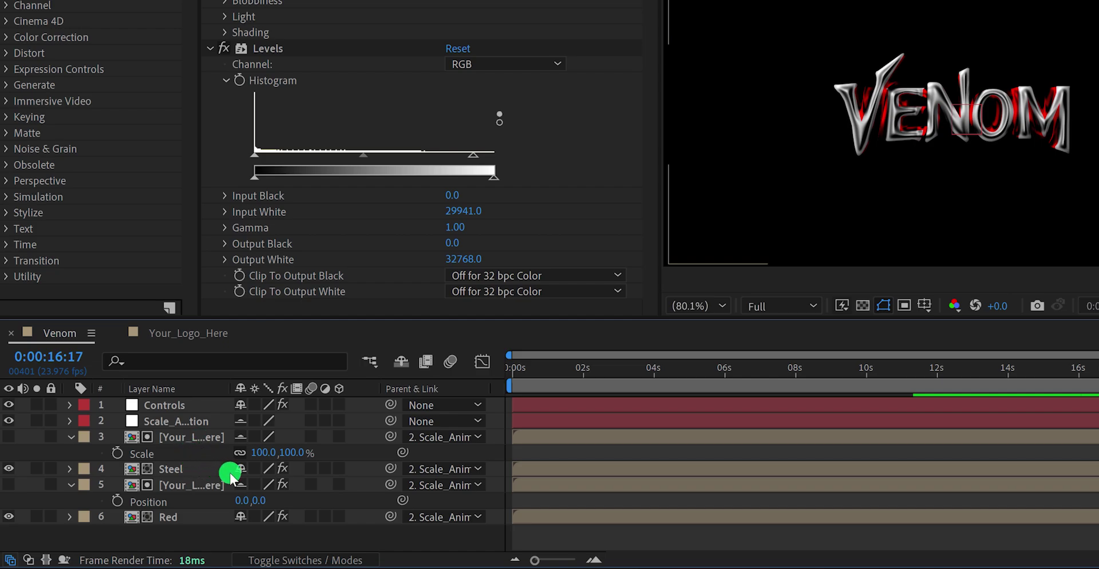
pyautogui.click(181, 486)
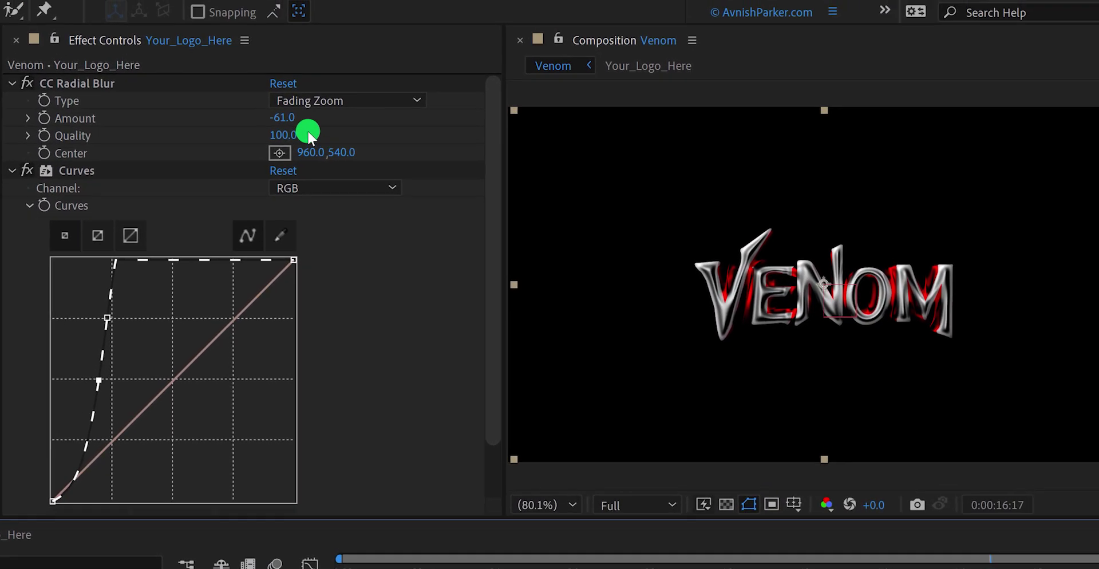
pyautogui.click(386, 25)
pyautogui.write('-20')
pyautogui.press('Return')
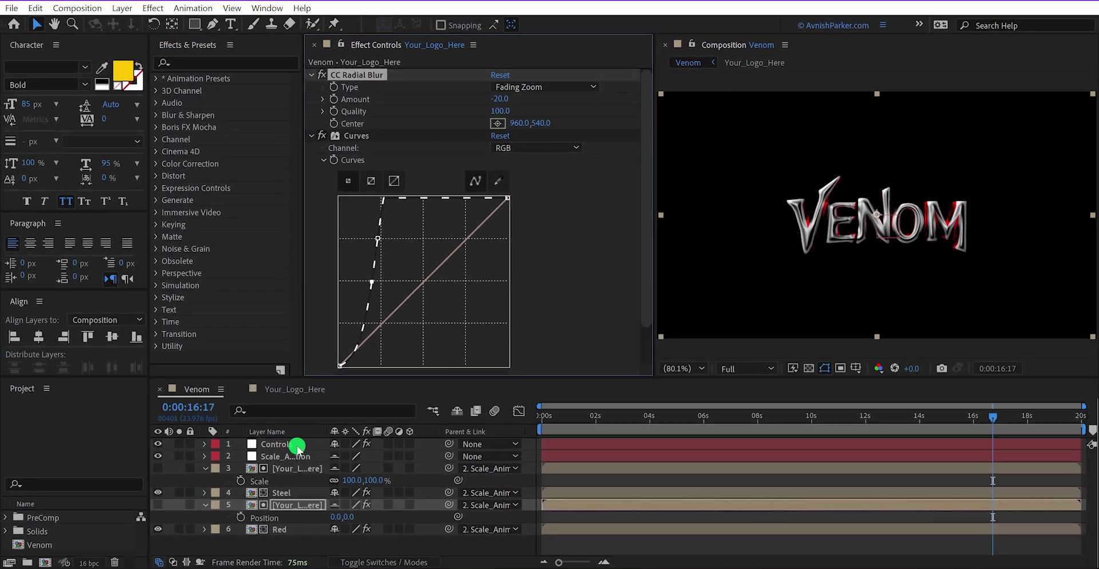
# Live-preview the Controls layer's Light Color as purple, blue, yellow, then purple again.
pyautogui.click(292, 450)
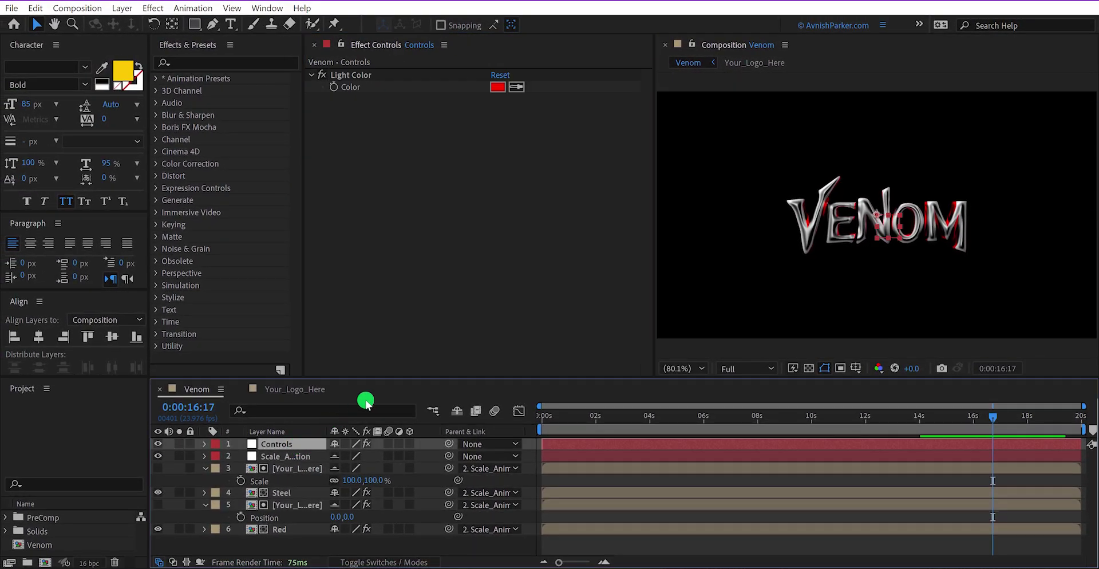
pyautogui.click(499, 89)
pyautogui.click(580, 234)
pyautogui.click(578, 273)
pyautogui.click(578, 343)
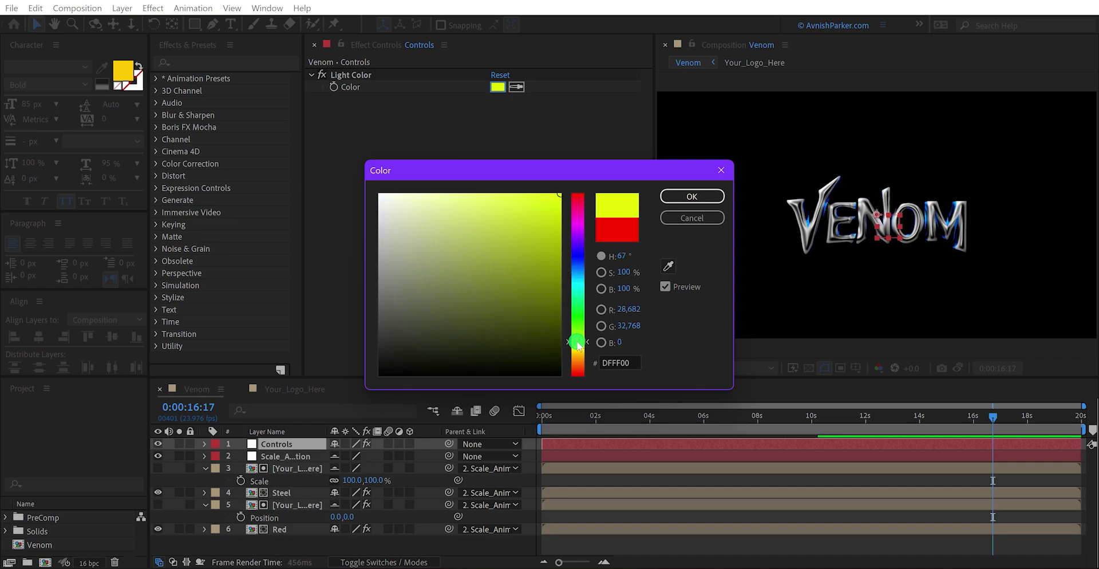
pyautogui.click(579, 243)
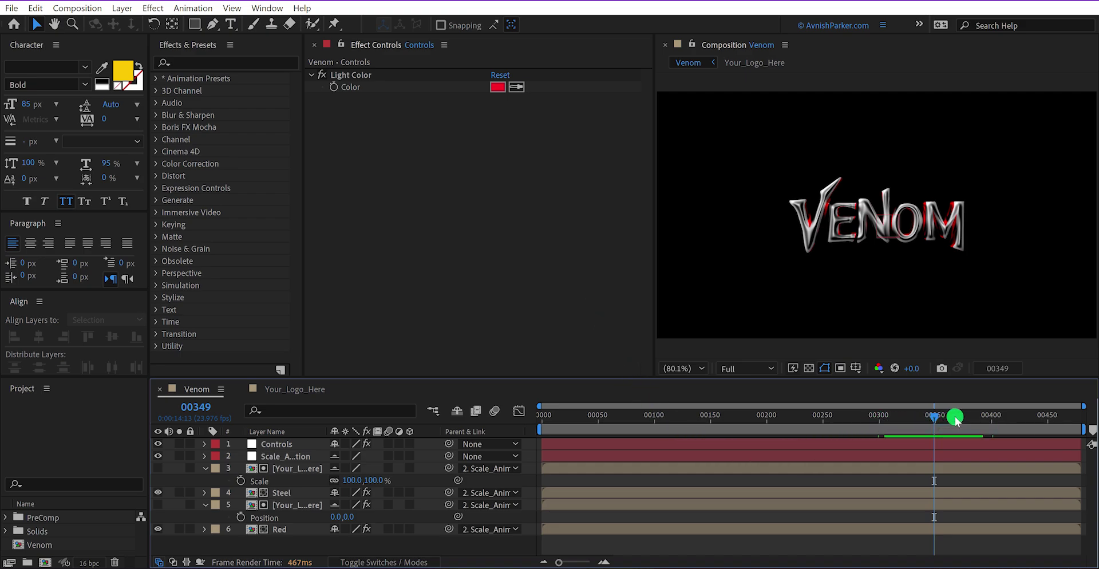
# Scrub near frame 350 and toggle the time display from frames to timecode.
pyautogui.moveTo(967, 420); pyautogui.dragTo(936, 423)
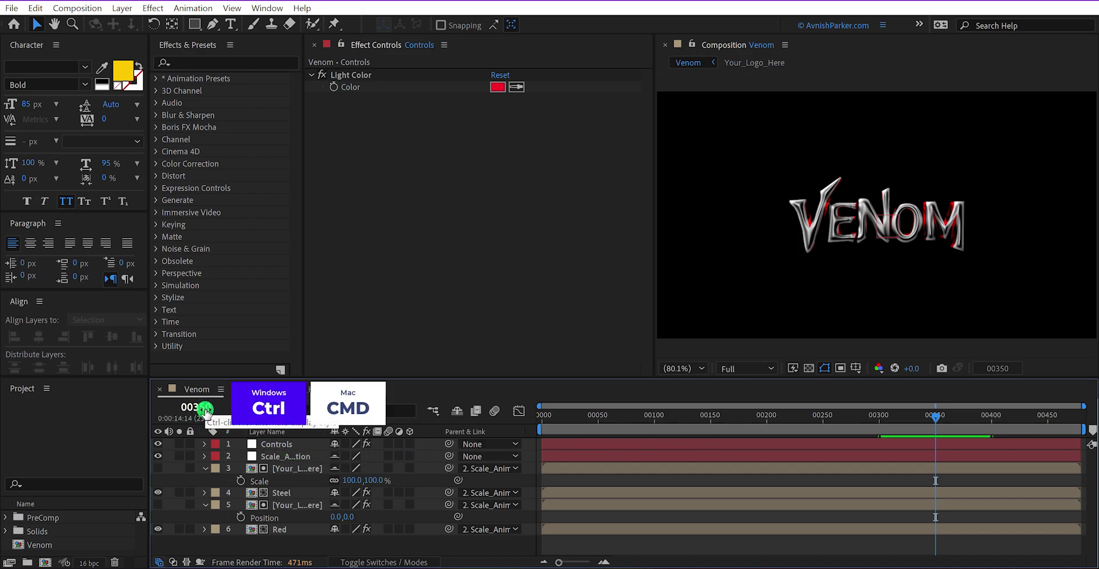
pyautogui.keyDown('ctrl'); pyautogui.click(206, 412); pyautogui.keyUp('ctrl')
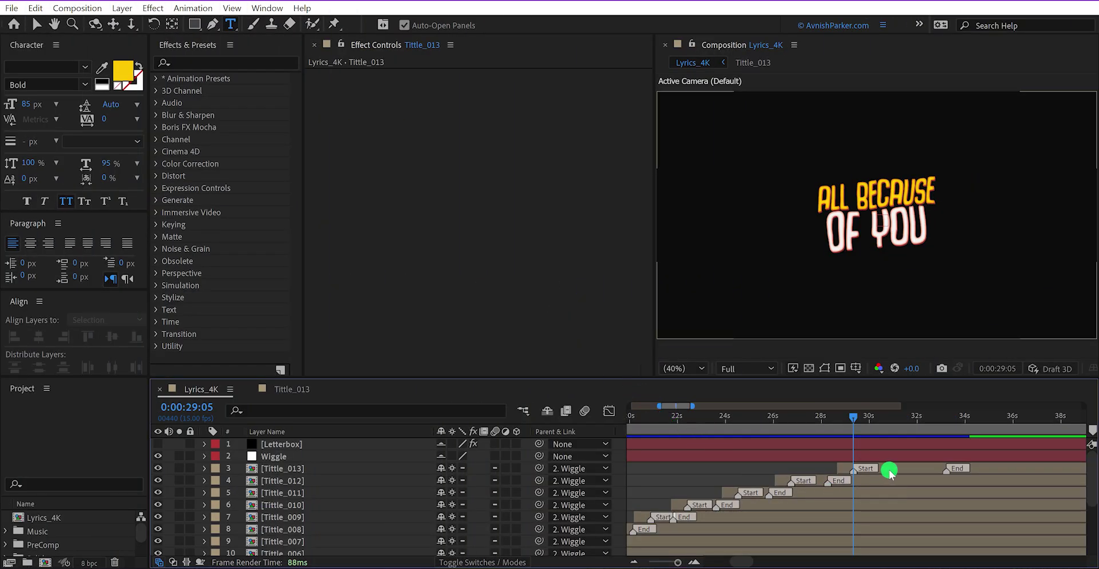
pyautogui.click(888, 470)
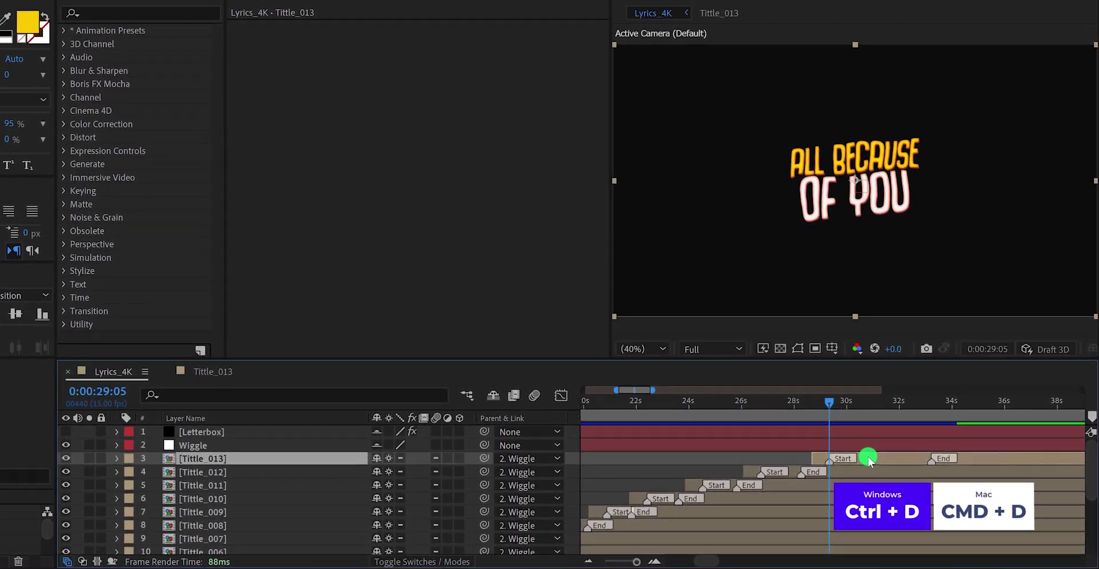
pyautogui.hotkey('ctrl', 'd')
pyautogui.moveTo(868, 456); pyautogui.dragTo(932, 458)
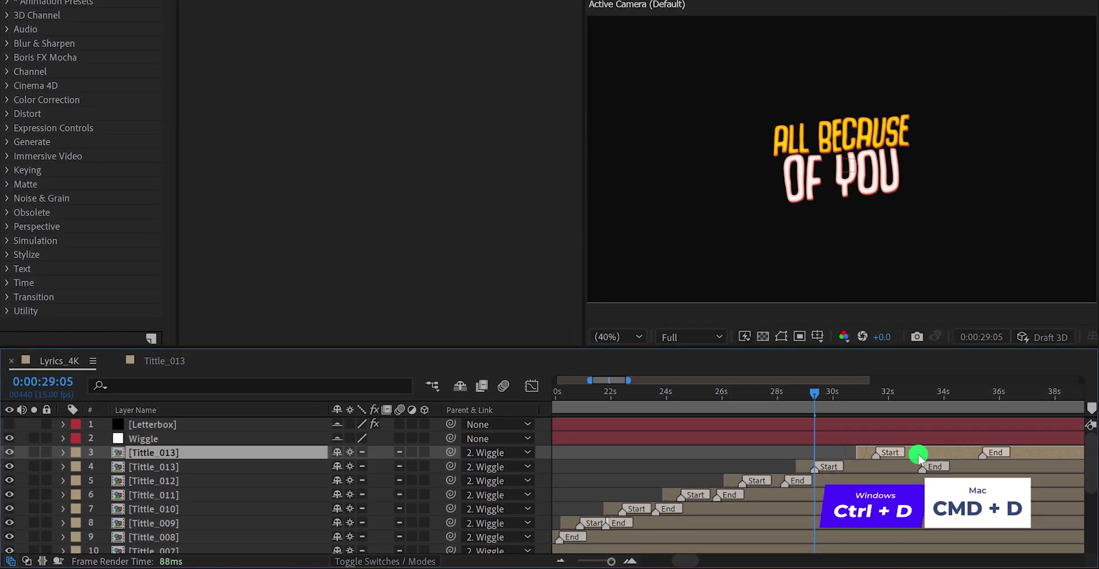
pyautogui.click(923, 394)
pyautogui.doubleClick(950, 454)
pyautogui.doubleClick(798, 140)
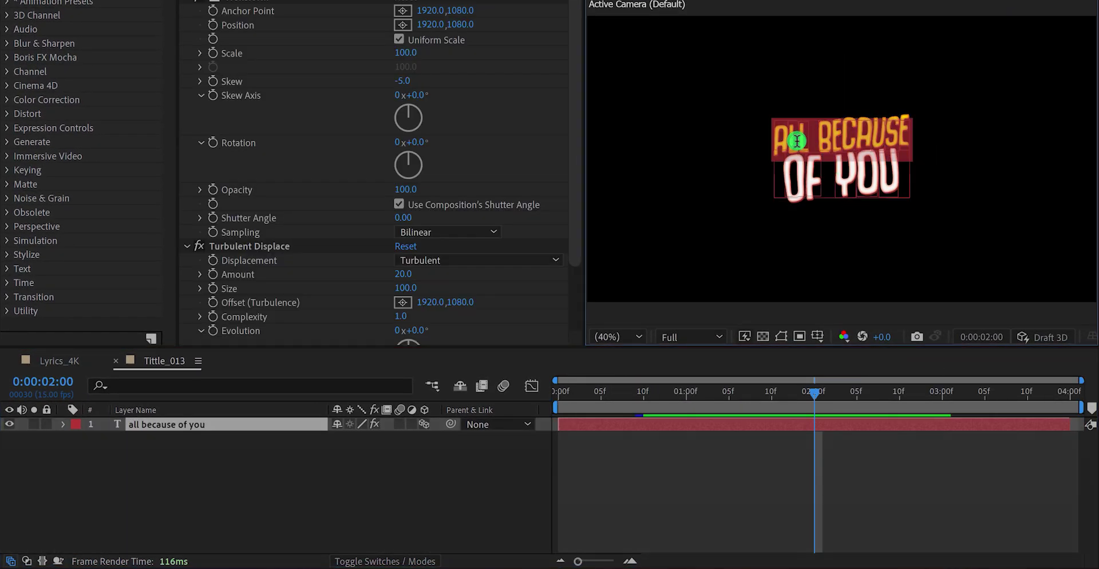
pyautogui.write('shape')
pyautogui.press('KP_Enter')
pyautogui.click(63, 361)
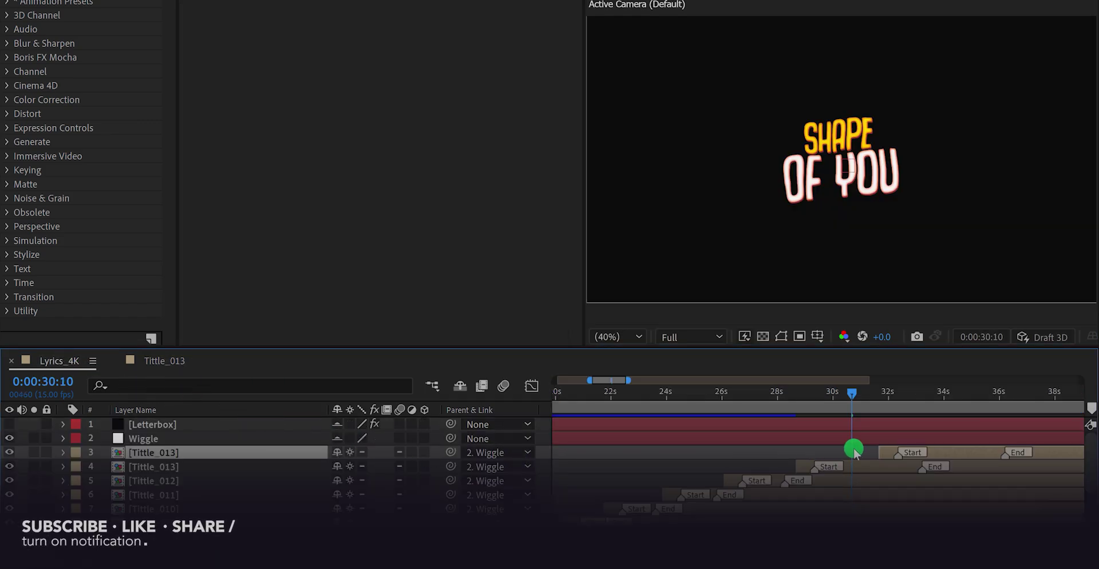
pyautogui.moveTo(955, 394); pyautogui.dragTo(853, 430)
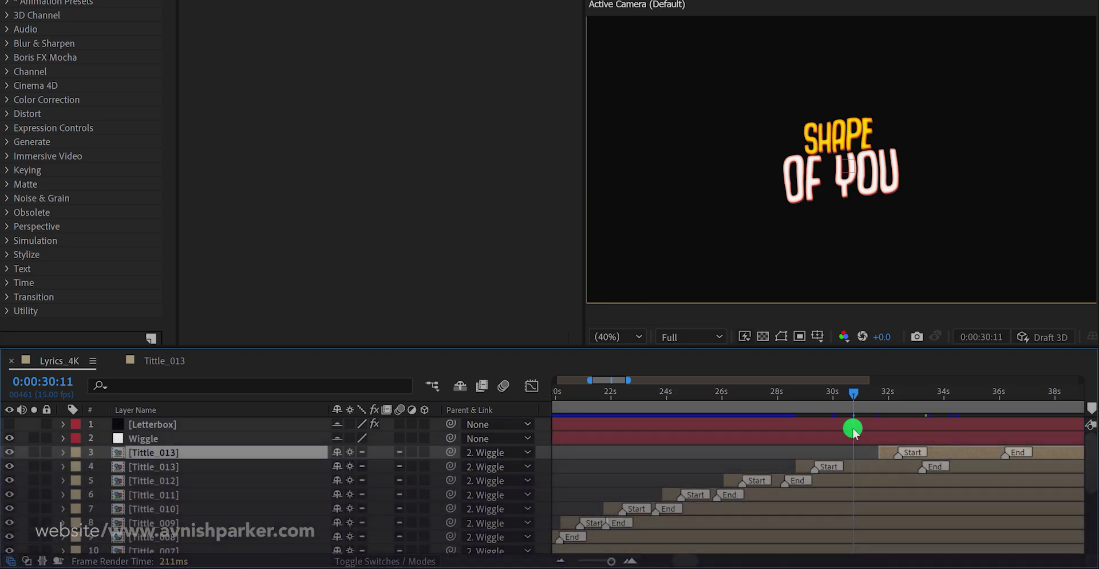
pyautogui.hotkey('ctrl', 'z')
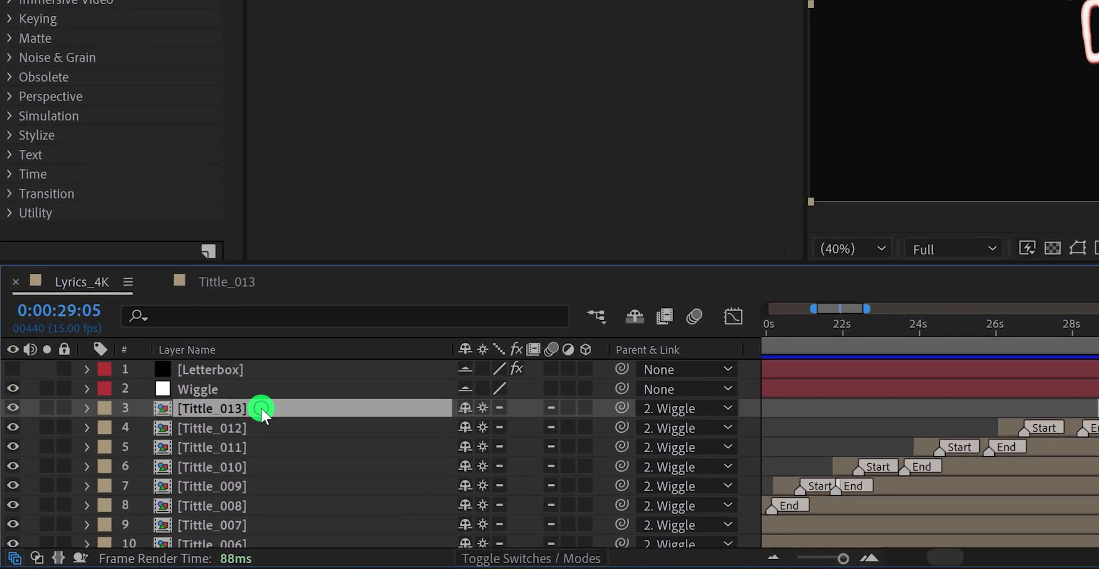
# Reveal Tittle_013's source in the Project panel and duplicate it as Tittle_014.
pyautogui.rightClick(190, 455)
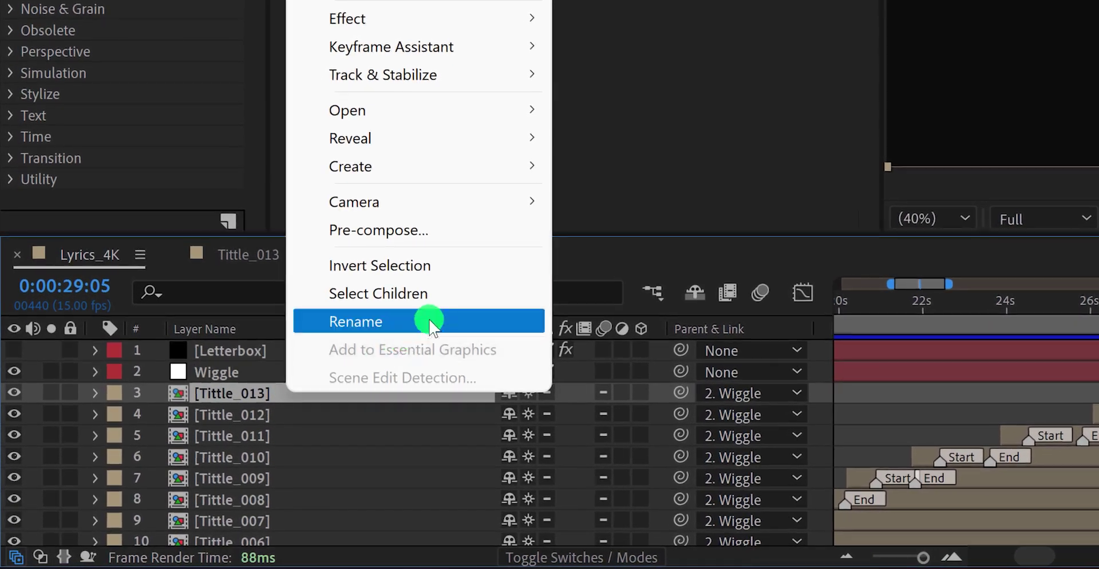
pyautogui.moveTo(485, 149)
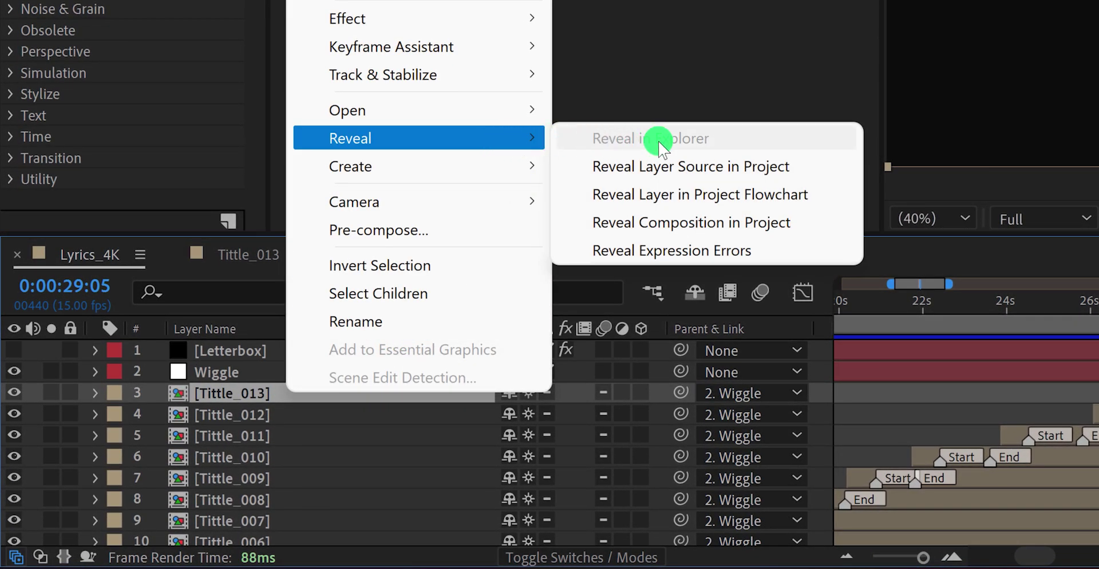
pyautogui.click(809, 171)
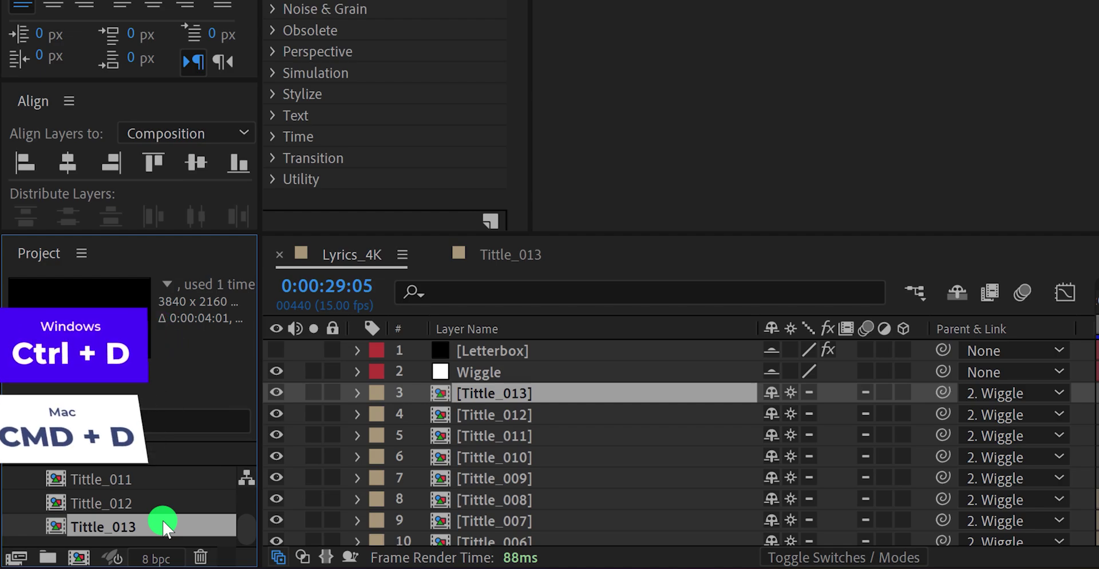
pyautogui.hotkey('ctrl', 'd')
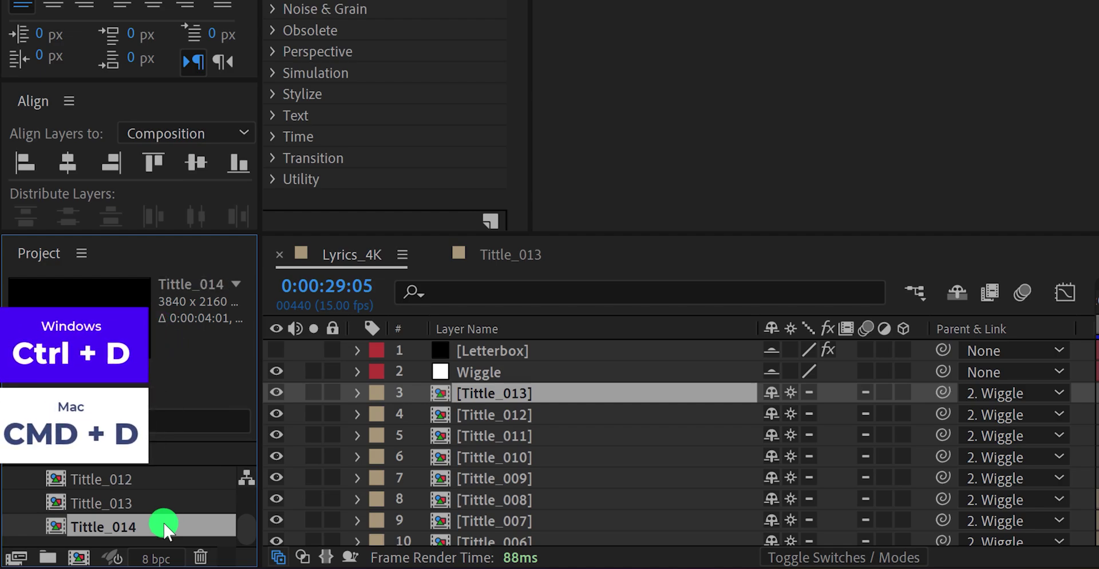
# Add Tittle_014 to Lyrics_4K as layer 3, starting near 31 seconds.
pyautogui.moveTo(166, 530); pyautogui.dragTo(543, 381)
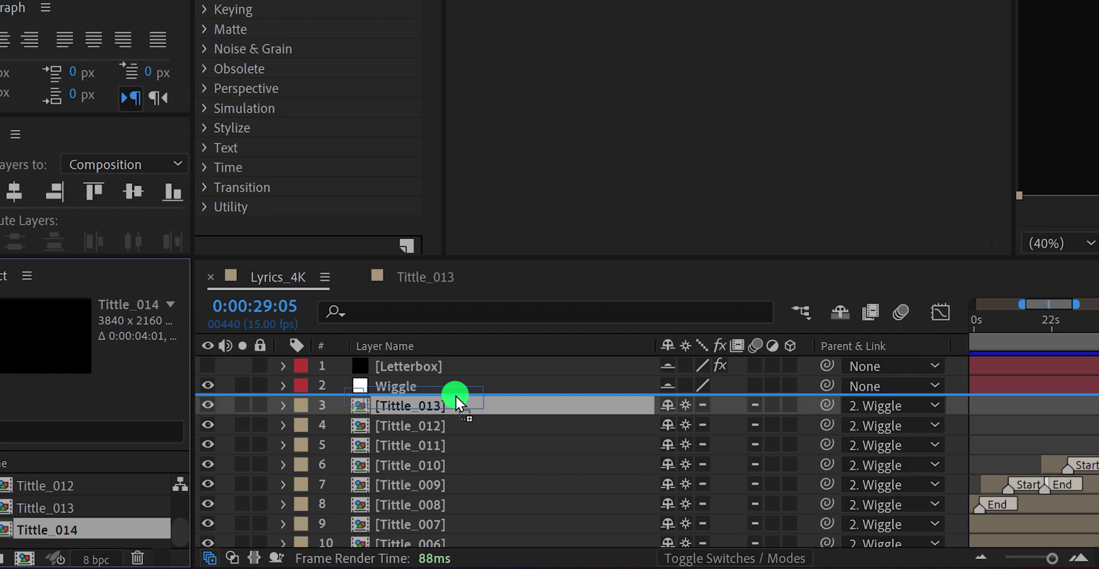
pyautogui.moveTo(455, 394); pyautogui.dragTo(455, 398)
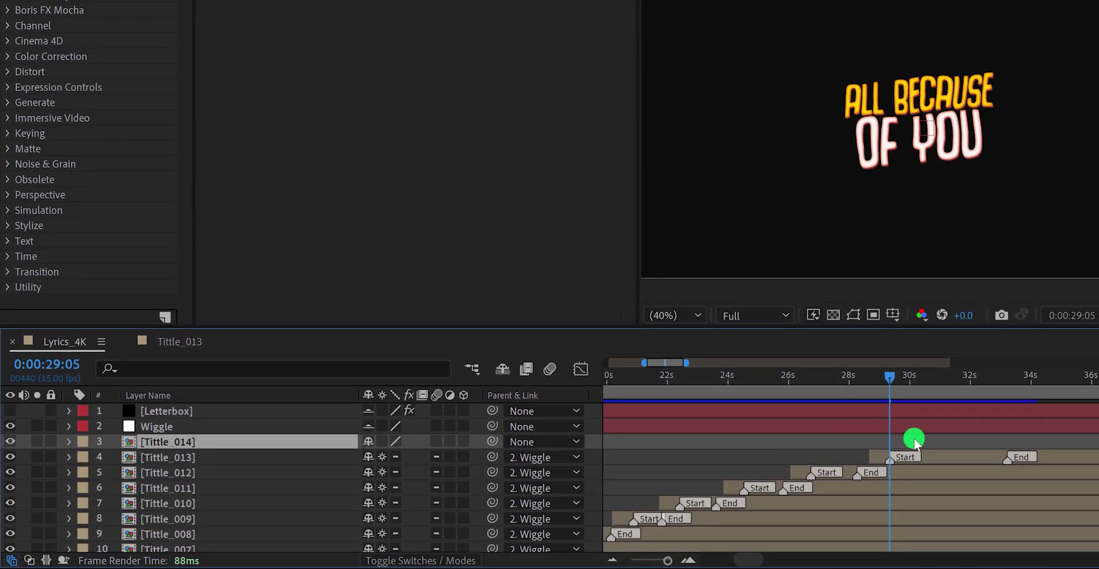
pyautogui.press('[')
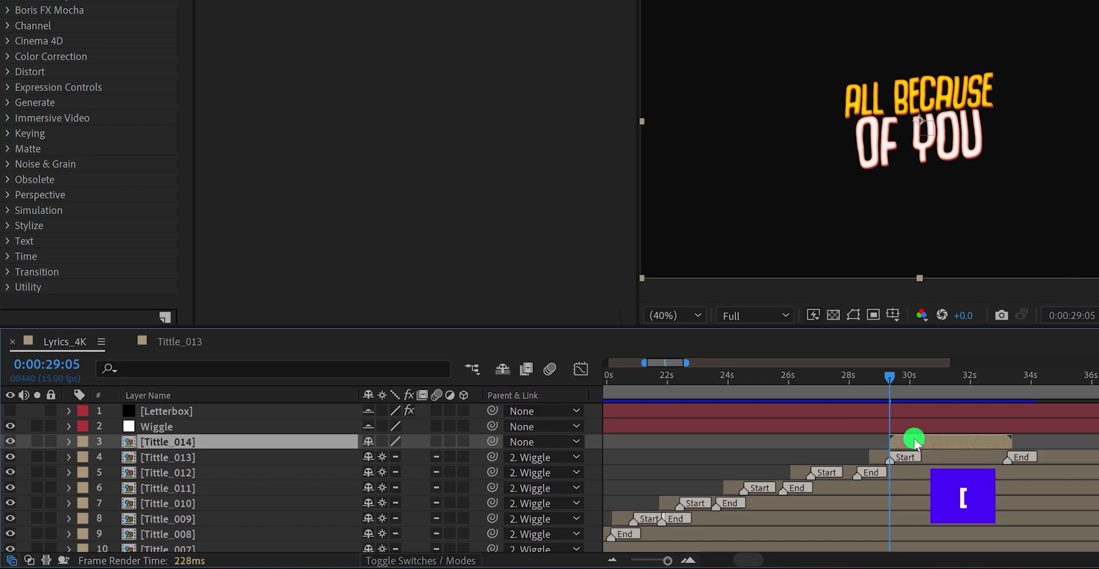
pyautogui.moveTo(915, 438); pyautogui.dragTo(977, 444)
pyautogui.moveTo(893, 376); pyautogui.dragTo(983, 390)
# Change the Tittle_014 precomp's lyric to 'SHAPE OF YOU' and return to Lyrics_4K.
pyautogui.doubleClick(1002, 437)
pyautogui.click(861, 95)
pyautogui.write('shape of you')
pyautogui.press('Escape')
pyautogui.click(64, 342)
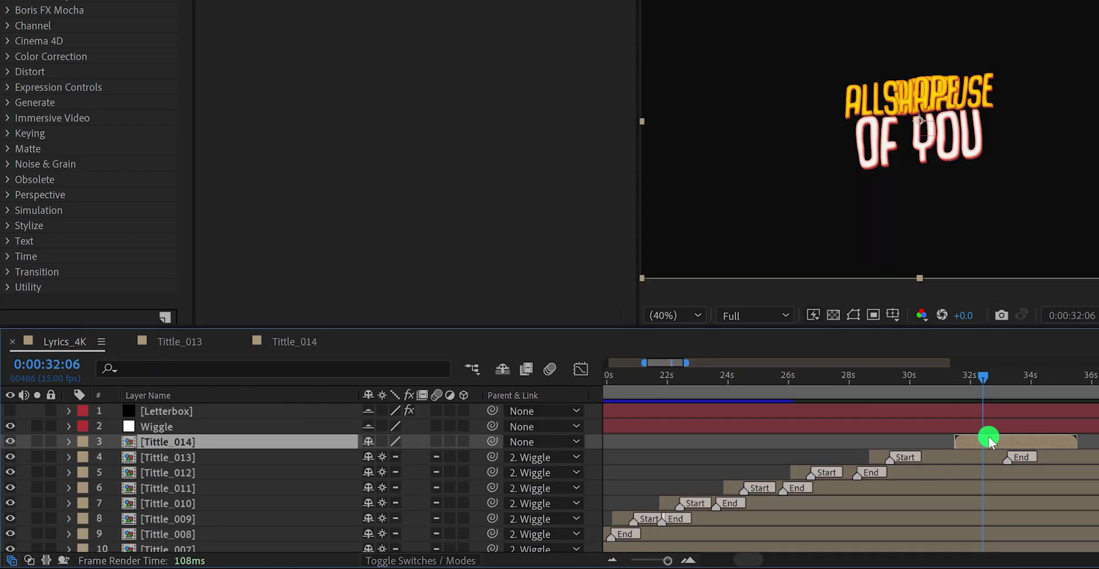
# Slide Tittle_014 later so it lines up with Tittle_013's end.
pyautogui.moveTo(999, 441); pyautogui.dragTo(1050, 446)
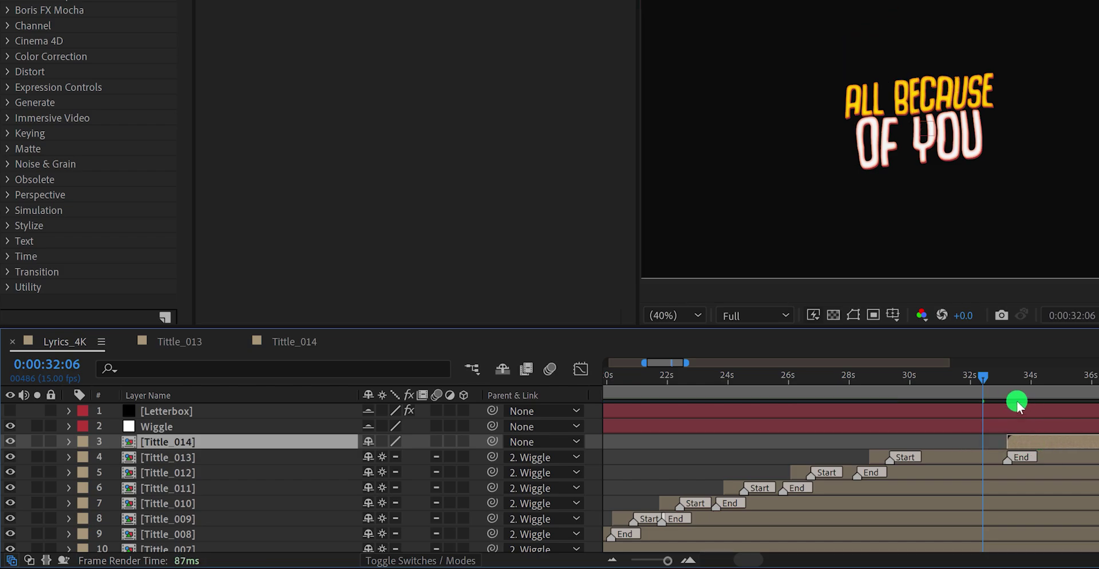
pyautogui.moveTo(983, 373); pyautogui.dragTo(1038, 398)
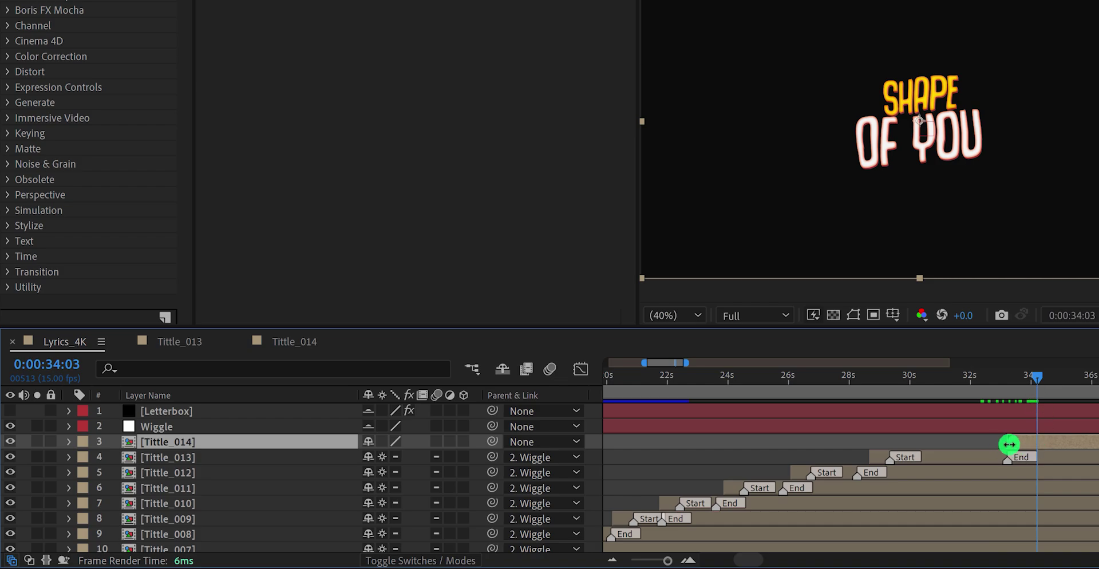
pyautogui.moveTo(1006, 444); pyautogui.dragTo(1012, 469)
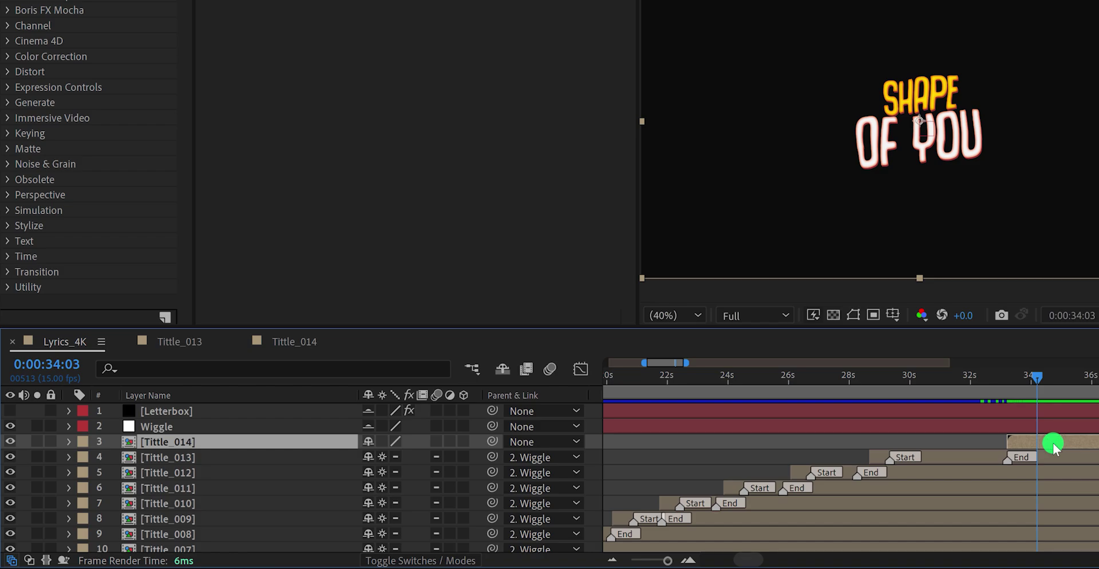
# Delete Tittle_014, duplicate Tittle_013, and move the copy to start after it.
pyautogui.press('Delete')
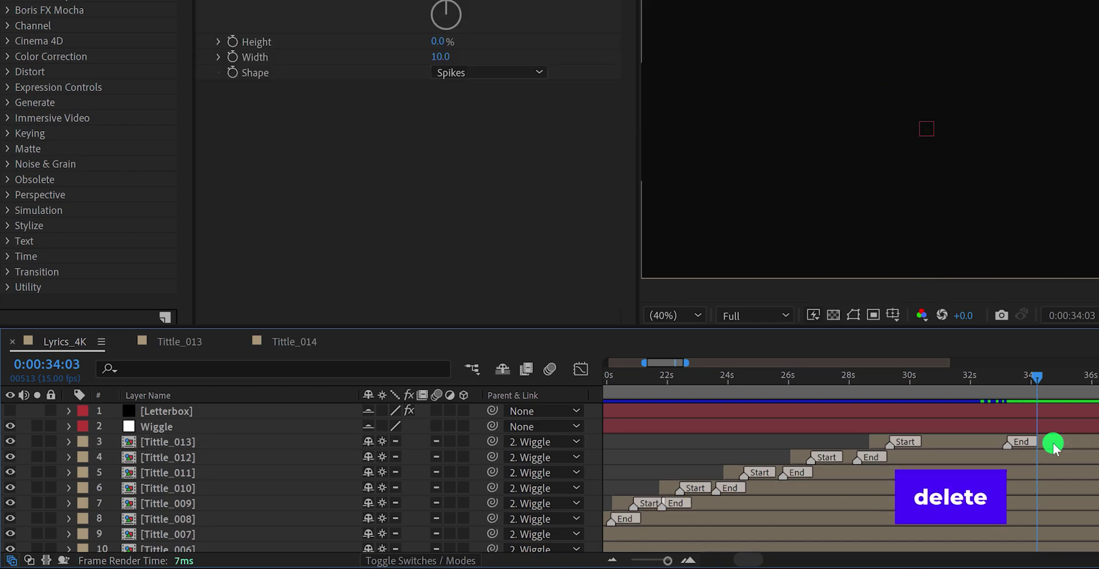
pyautogui.click(939, 446)
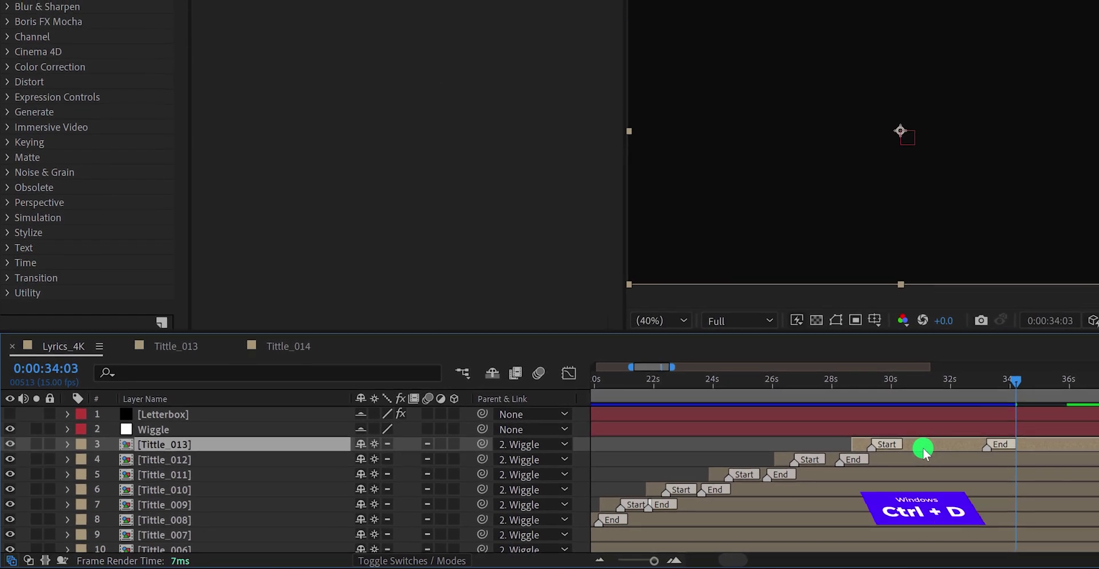
pyautogui.hotkey('ctrl', 'd')
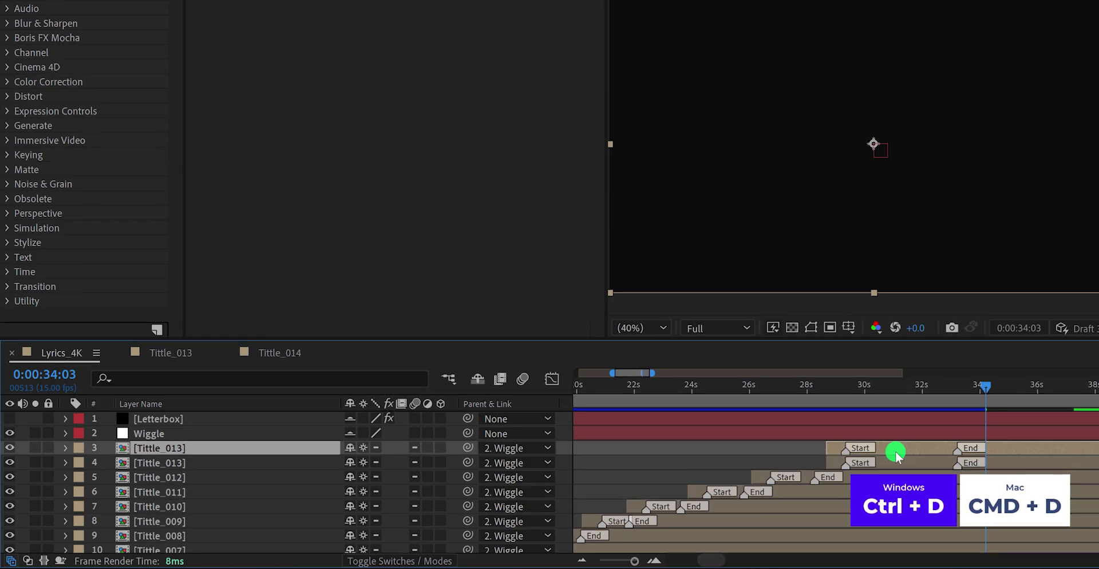
pyautogui.moveTo(888, 449); pyautogui.dragTo(1011, 450)
pyautogui.moveTo(952, 383); pyautogui.dragTo(1006, 449)
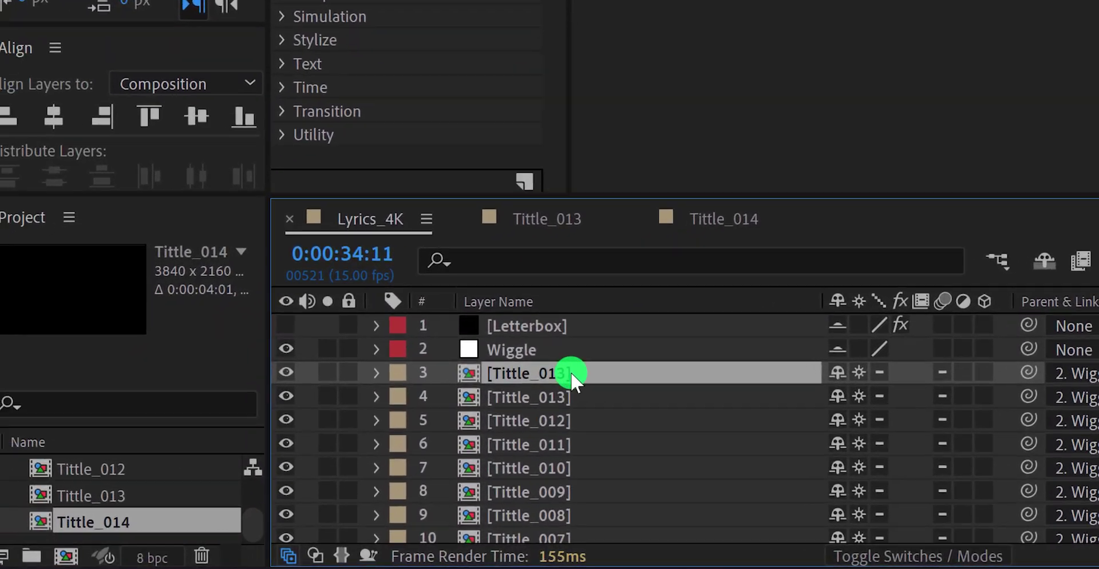
# Replace the duplicate's source with the Tittle_014 comp and review at 0:00:31:04.
pyautogui.click(158, 522)
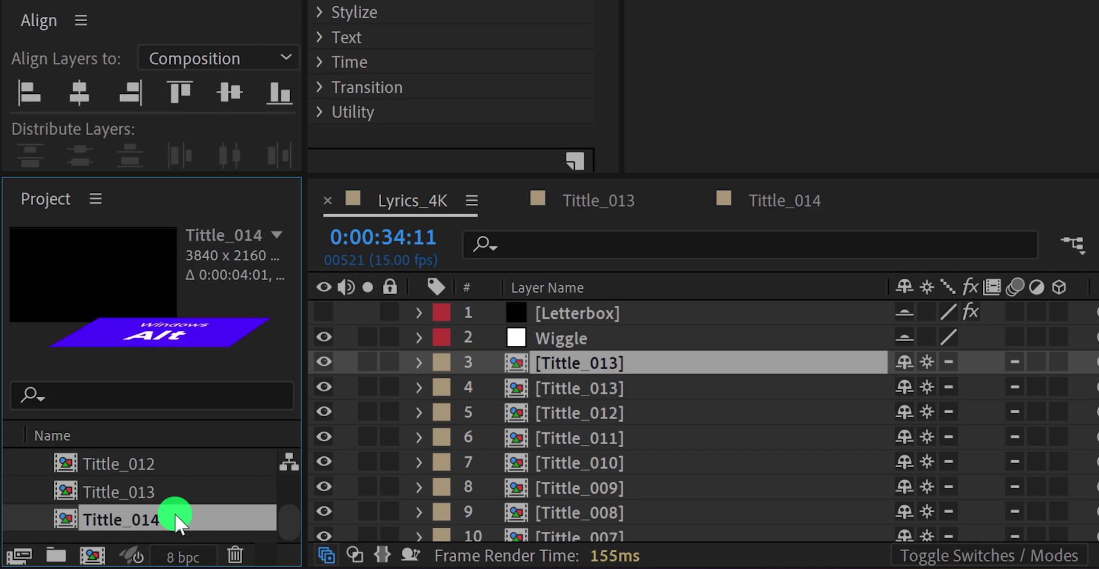
pyautogui.moveTo(174, 514); pyautogui.dragTo(622, 361)
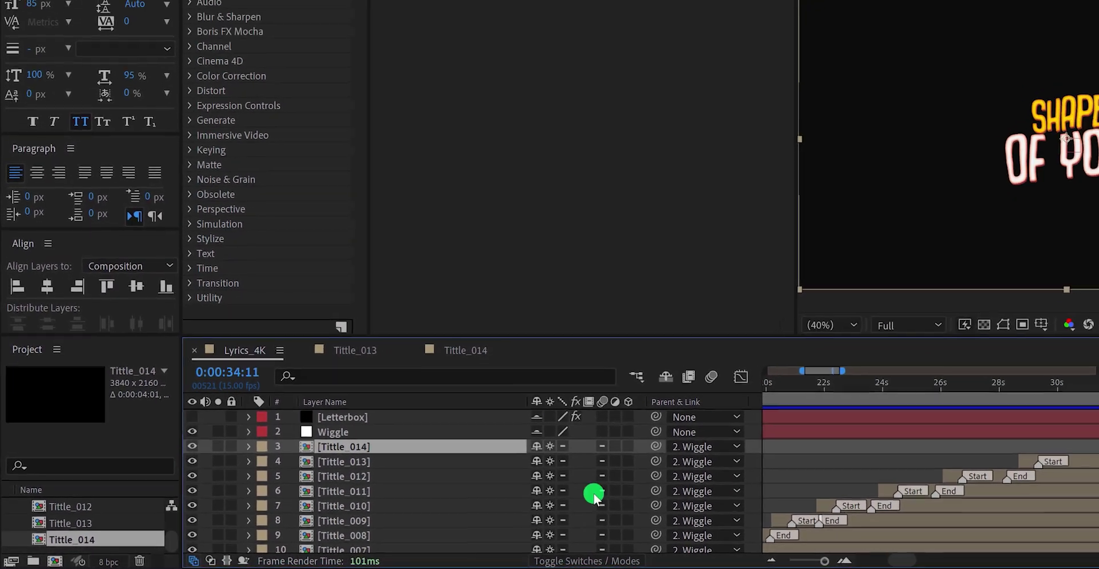
pyautogui.moveTo(1004, 421); pyautogui.dragTo(1002, 450)
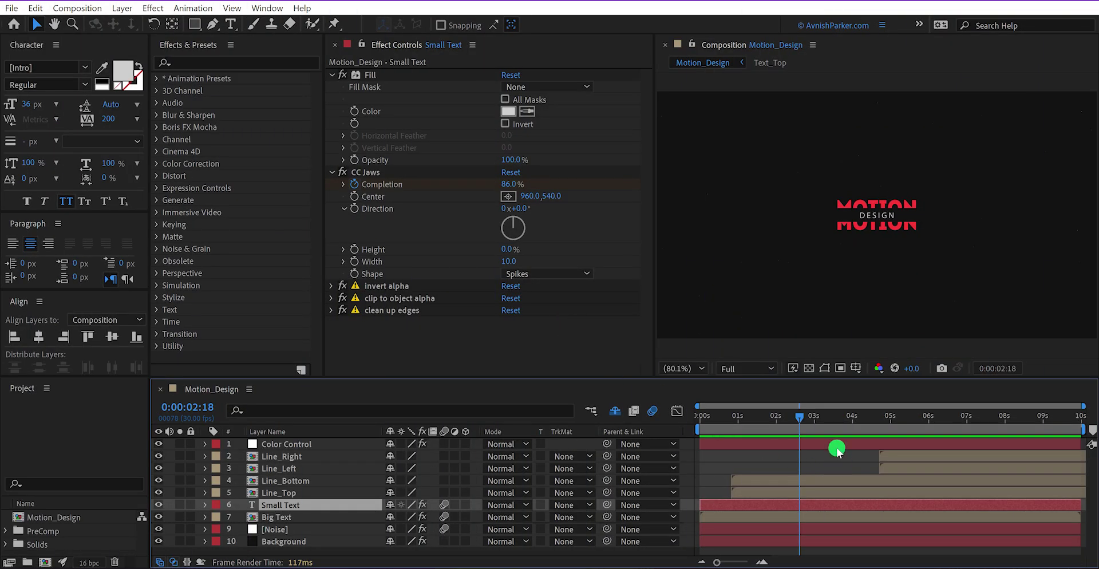
# Rewind the intro and select the Big Text, Line_Top, then Small Text layers.
pyautogui.moveTo(795, 418); pyautogui.dragTo(759, 428)
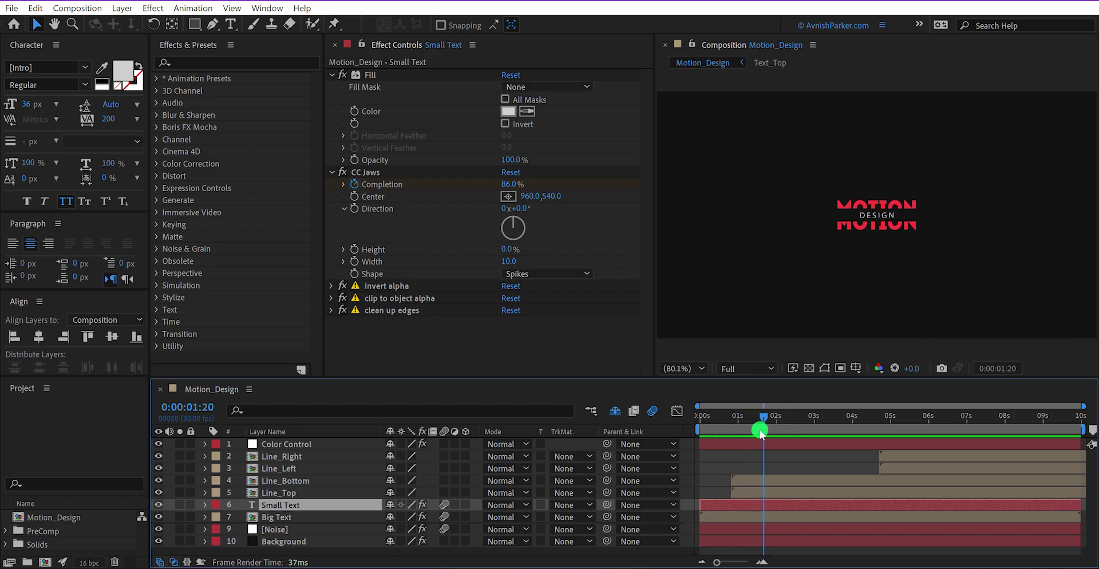
pyautogui.click(276, 518)
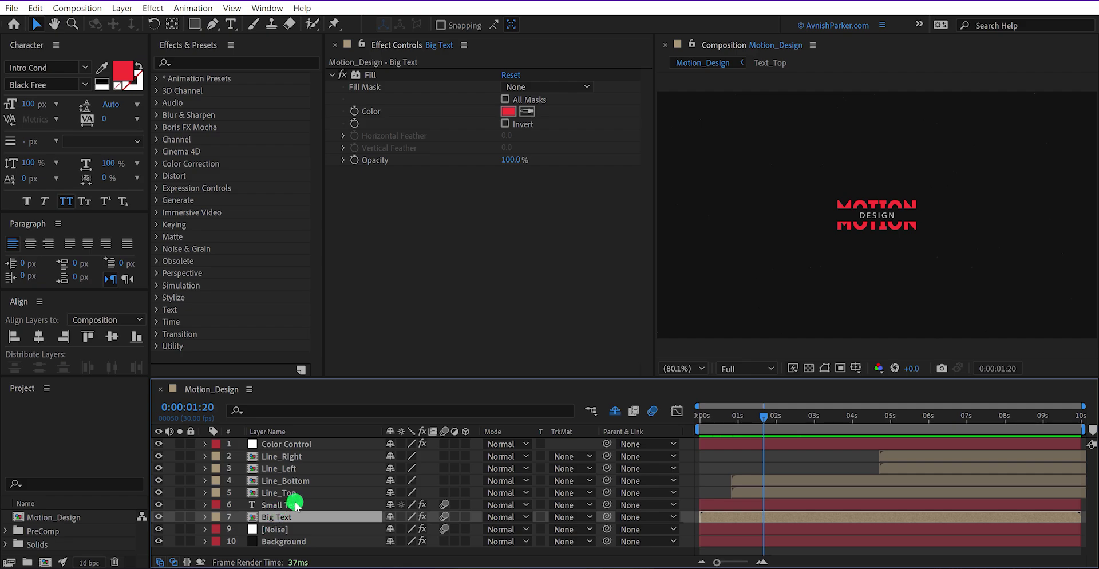
pyautogui.click(295, 505)
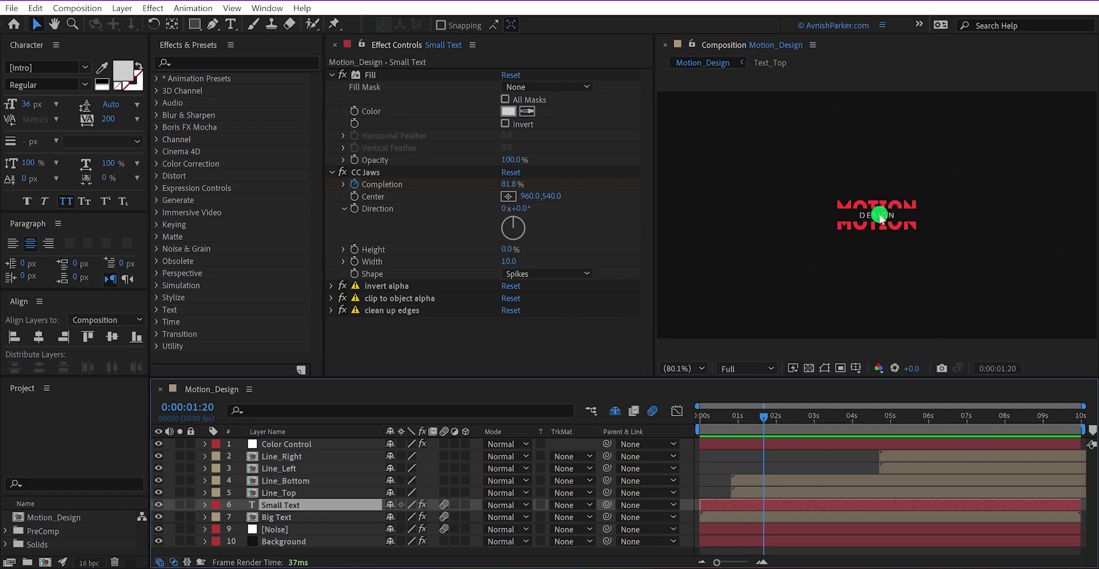
pyautogui.click(284, 493)
pyautogui.click(286, 505)
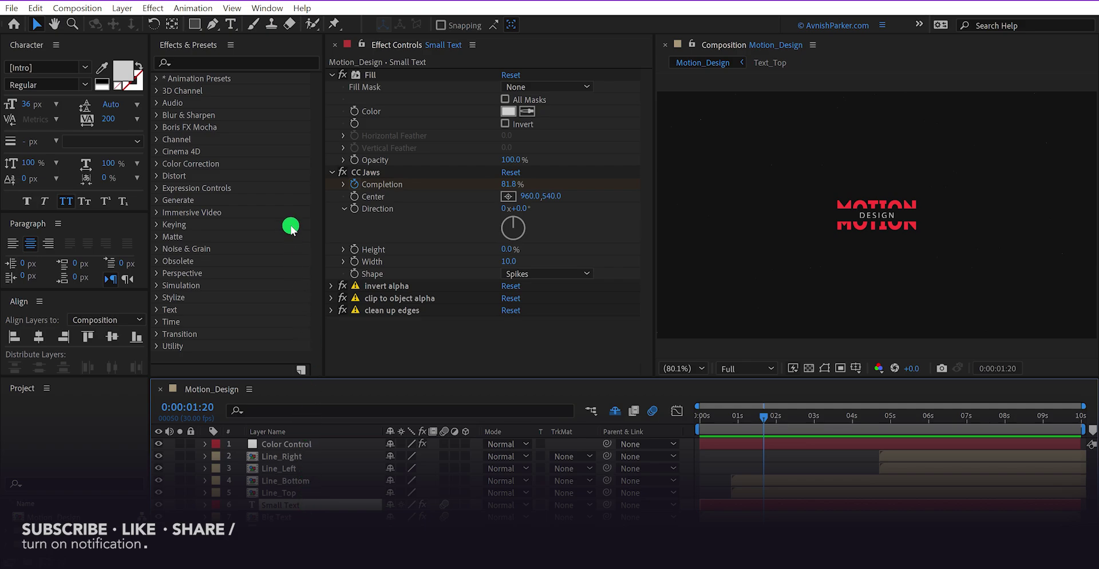
# Check the View menu, then enable Show Layer Controls with Ctrl+Shift+H.
pyautogui.click(229, 8)
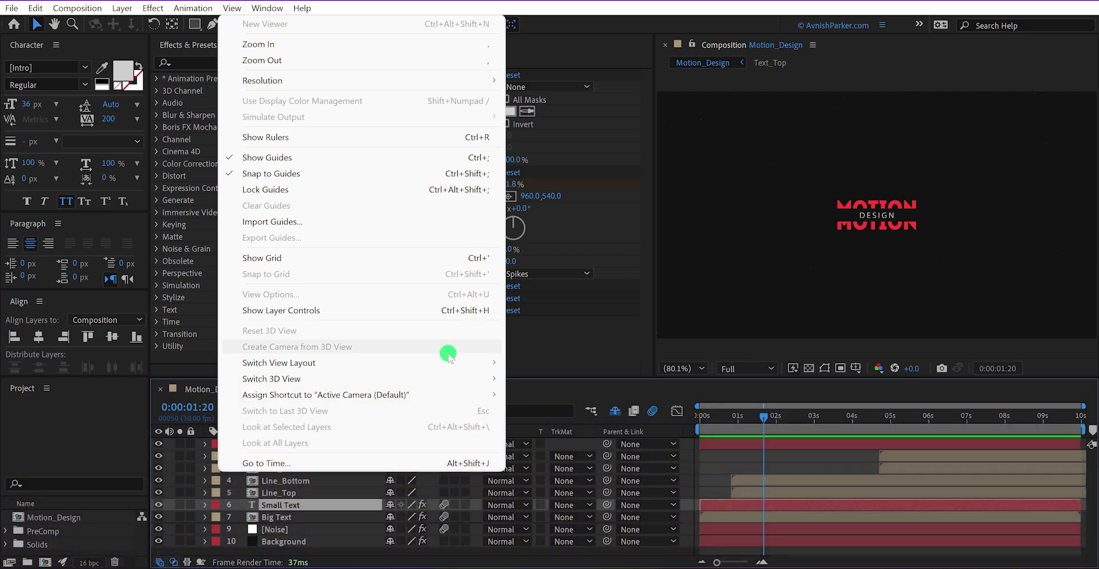
pyautogui.click(347, 505)
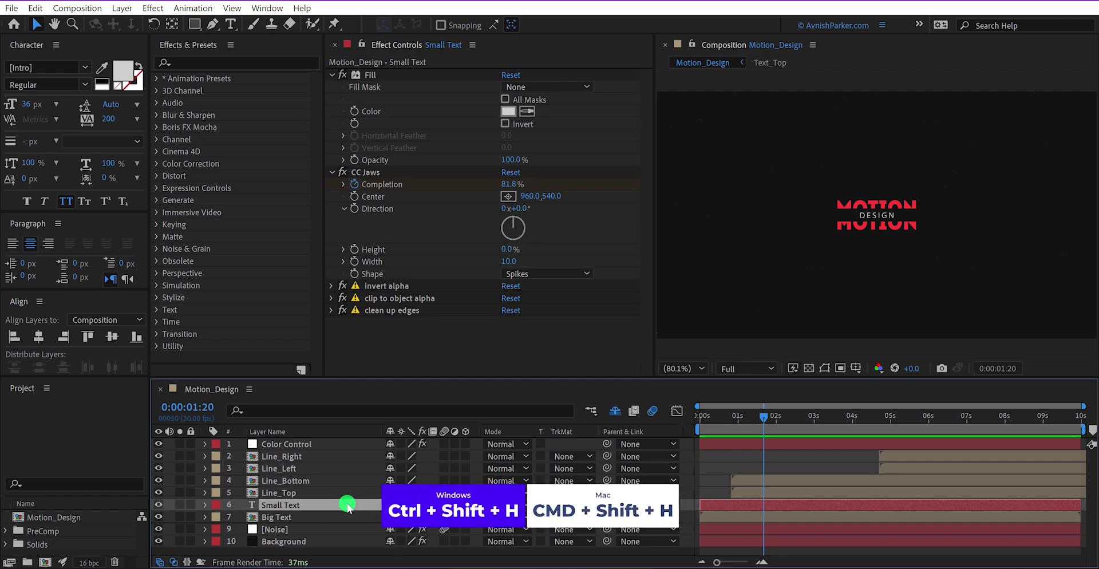
pyautogui.hotkey('ctrl', 'shift', 'h')
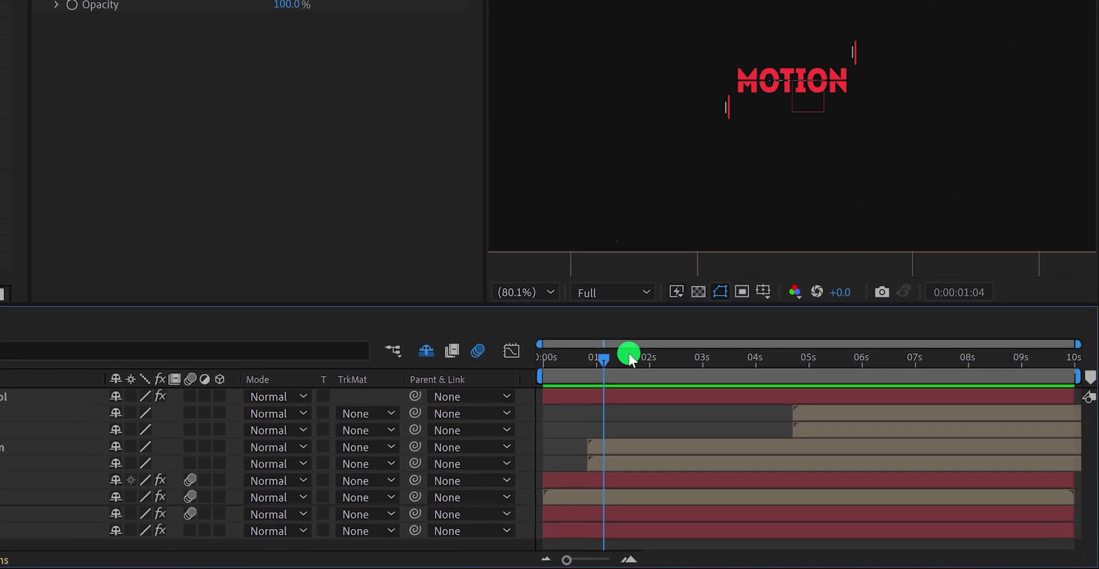
# Play and stop a preview of the animation, then return to about 1 second.
pyautogui.press('space')
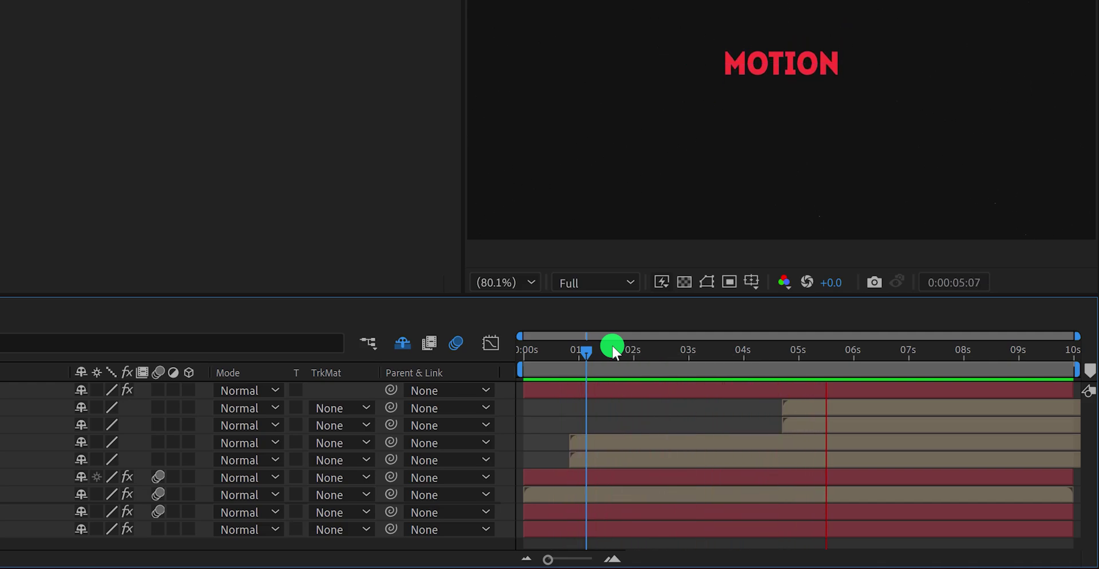
pyautogui.press('space')
pyautogui.moveTo(581, 353)
pyautogui.mouseDown()
pyautogui.moveTo(552, 356)
pyautogui.moveTo(707, 361)
pyautogui.moveTo(601, 363)
pyautogui.moveTo(585, 352)
pyautogui.moveTo(663, 353)
pyautogui.moveTo(588, 352)
pyautogui.mouseUp()
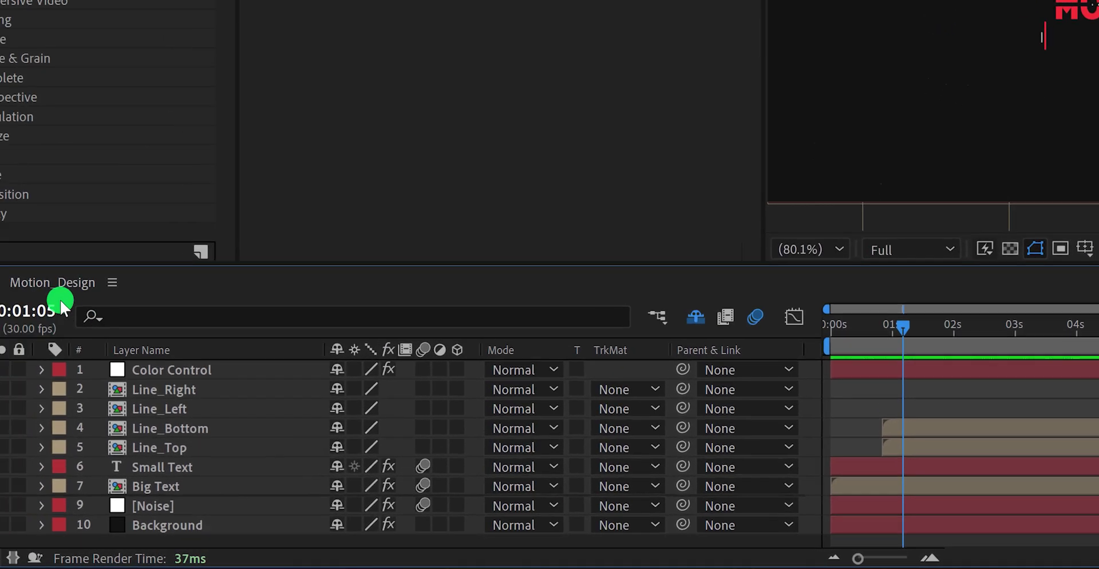
# Enable Live Update from the timeline panel menu and scrub to 0:00:01:25.
pyautogui.rightClick(57, 292)
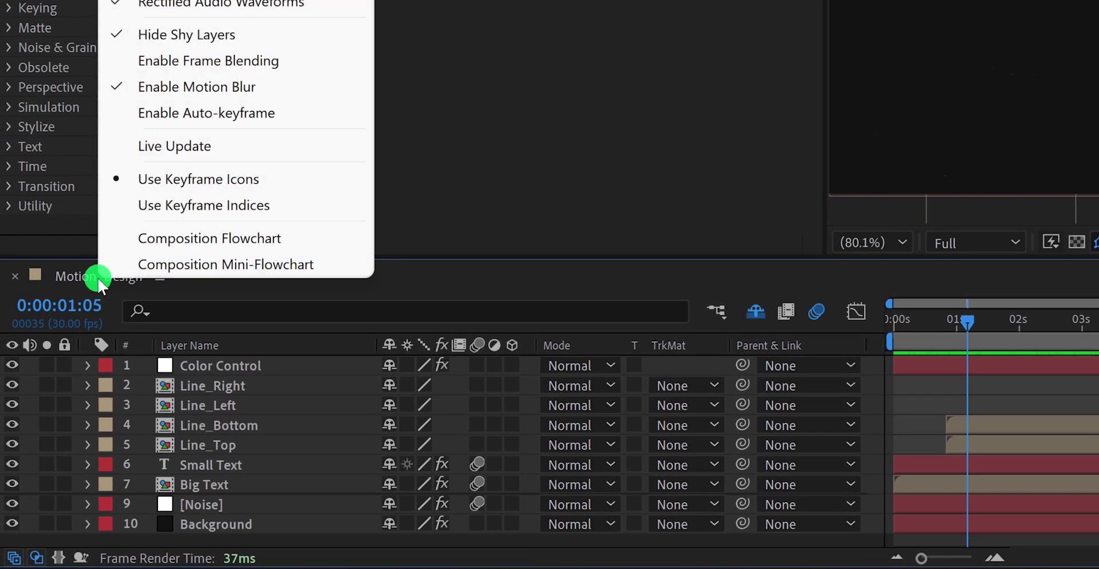
pyautogui.click(214, 156)
pyautogui.click(913, 357)
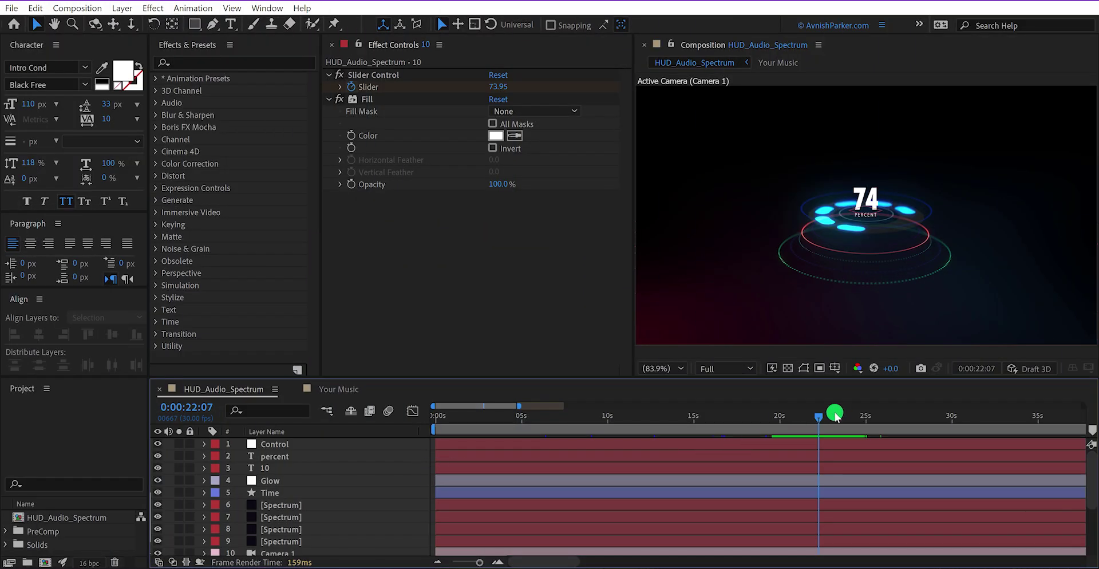
# Move to 0:00:21:17 and toggle the Switches/Modes columns on and off with F4.
pyautogui.moveTo(836, 416); pyautogui.dragTo(809, 424)
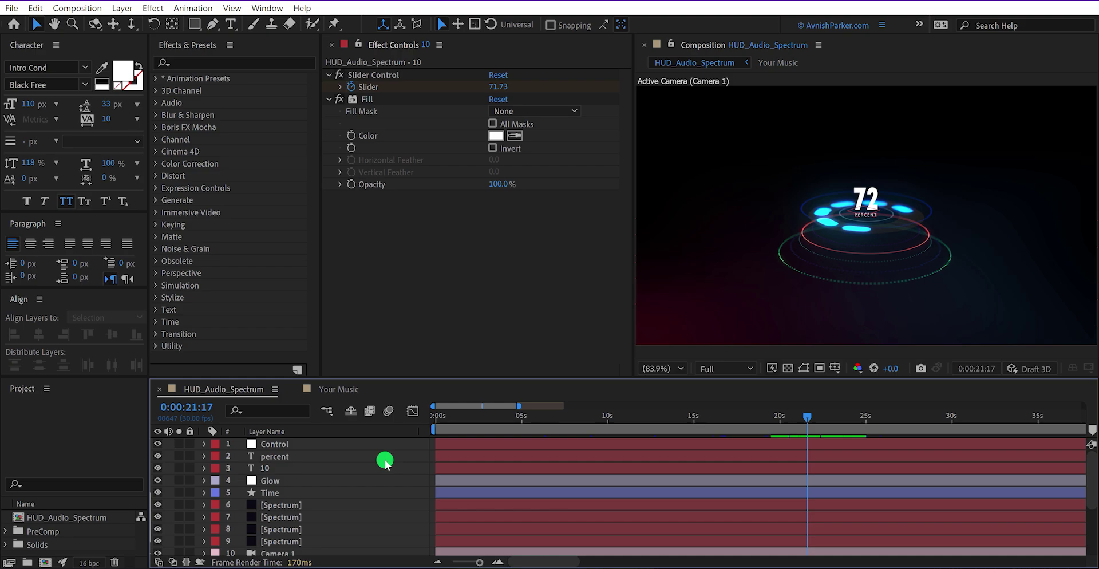
pyautogui.press('F4')
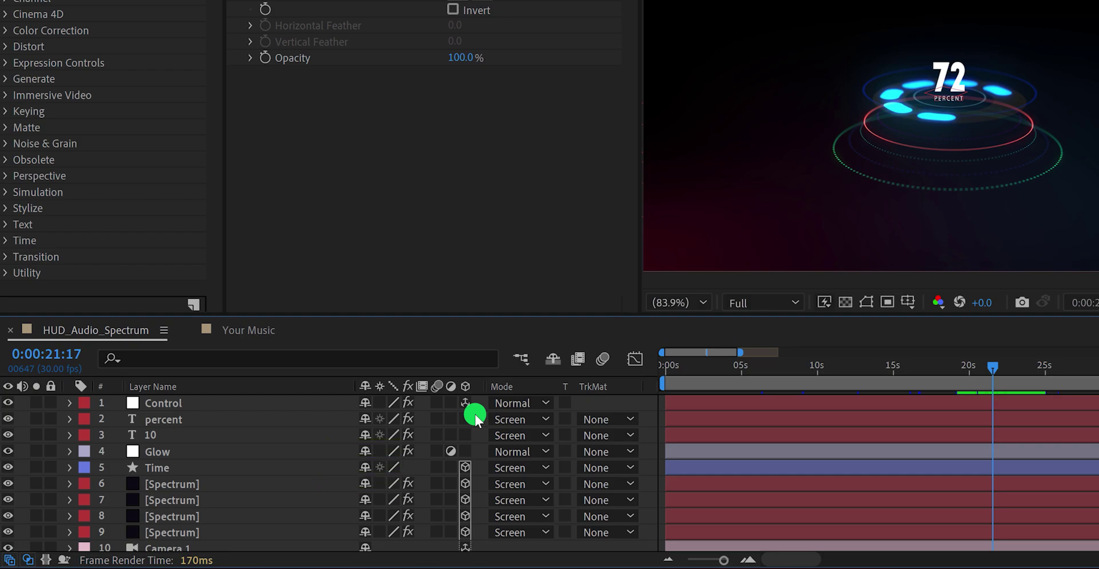
pyautogui.press('F4')
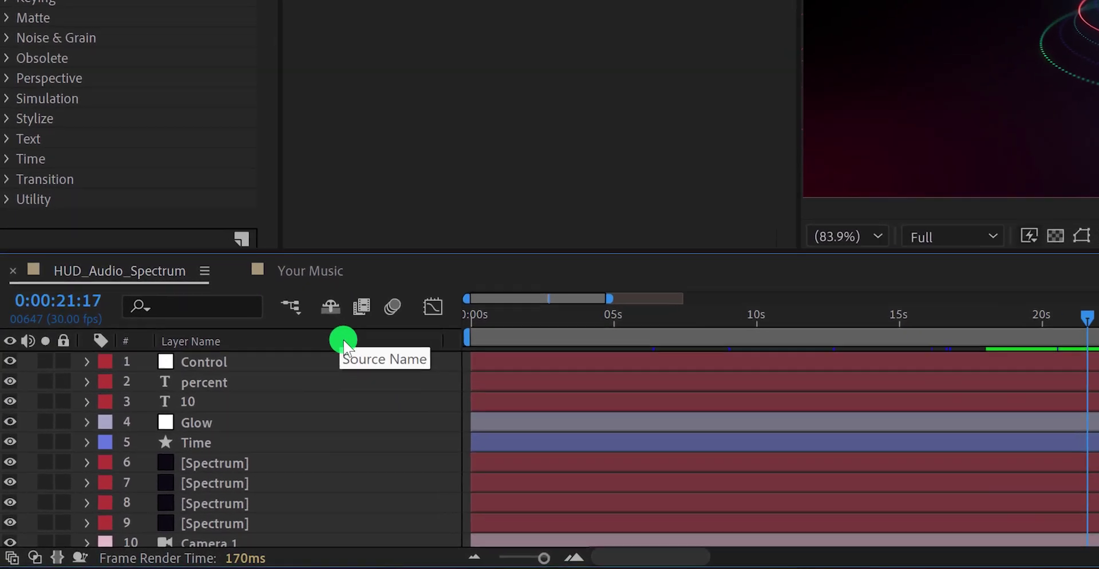
# Add the Mode/TrkMat and Switches columns to the timeline via Columns.
pyautogui.rightClick(344, 342)
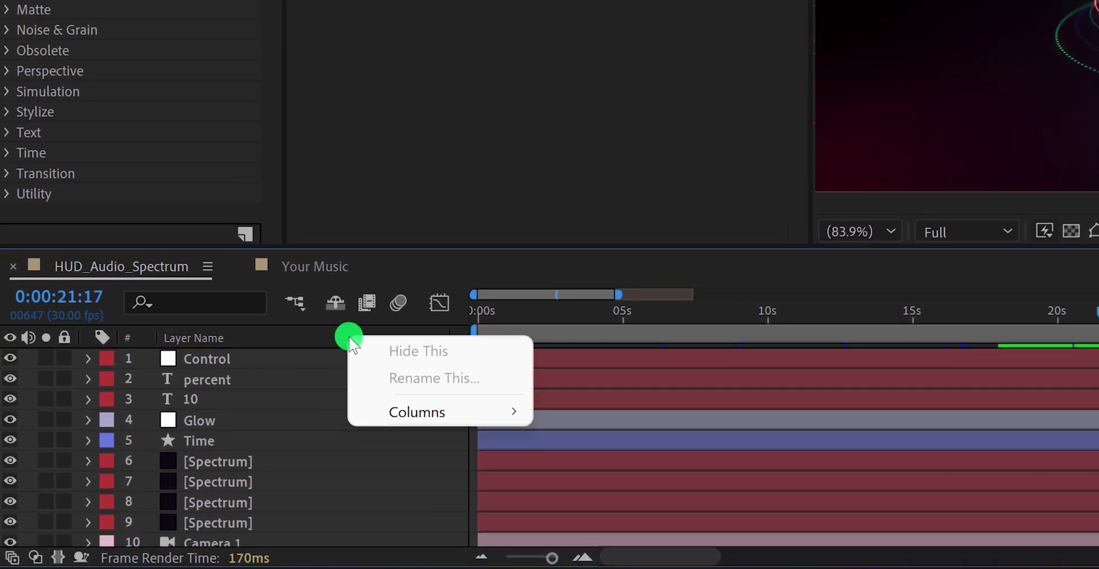
pyautogui.moveTo(462, 412)
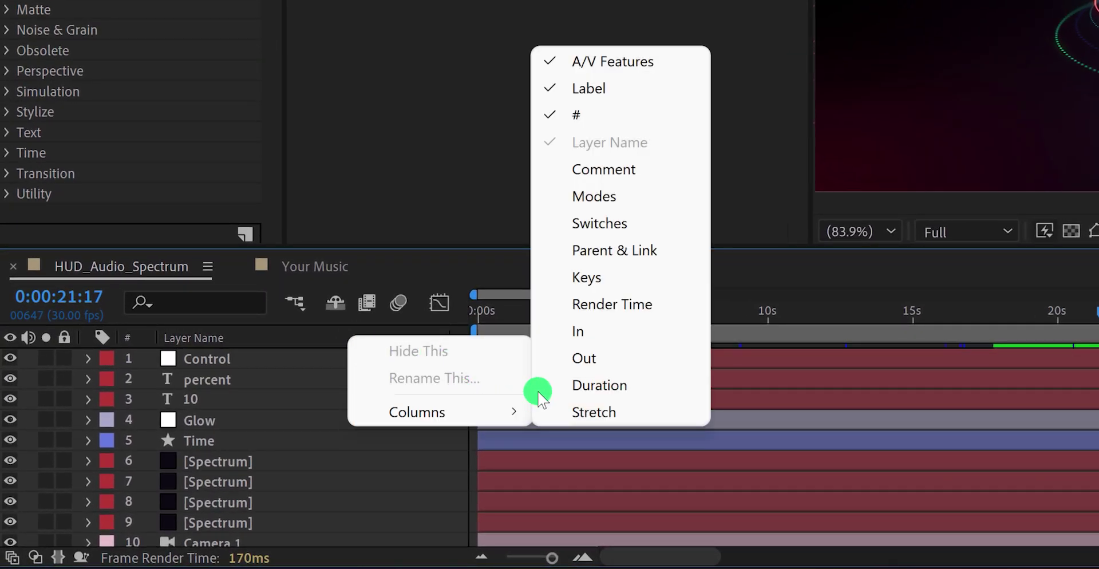
pyautogui.click(625, 203)
pyautogui.rightClick(490, 339)
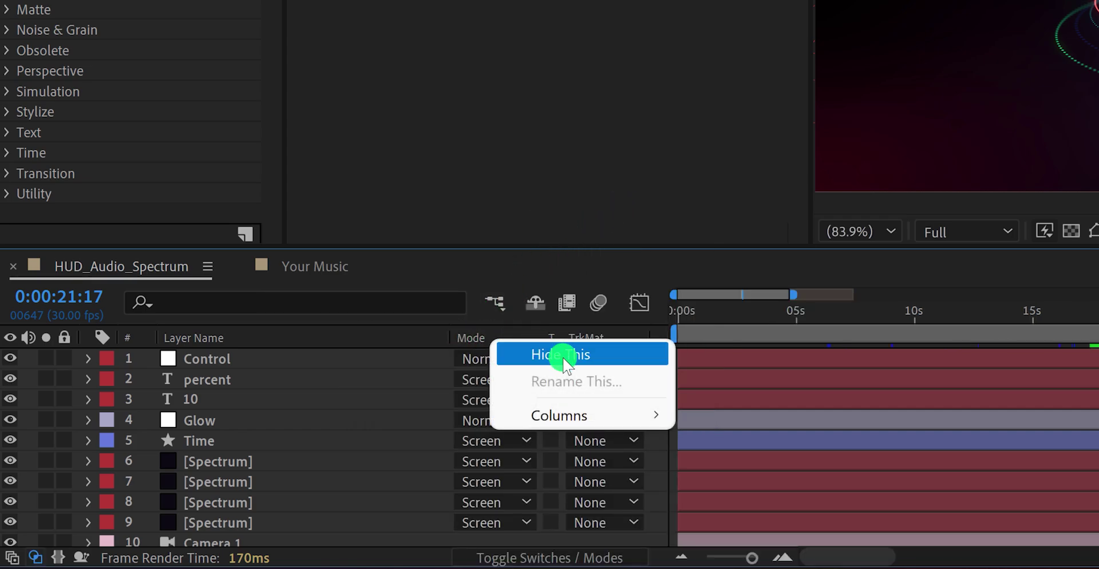
pyautogui.moveTo(596, 414)
pyautogui.click(759, 230)
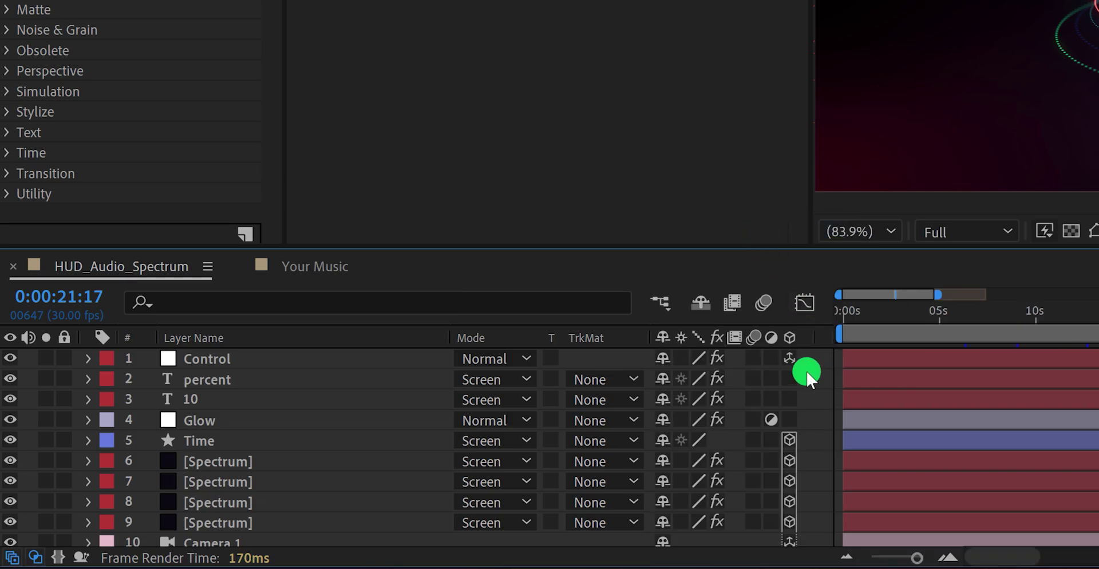
# Add the Parent & Link column, then hide the Mode column.
pyautogui.rightClick(820, 341)
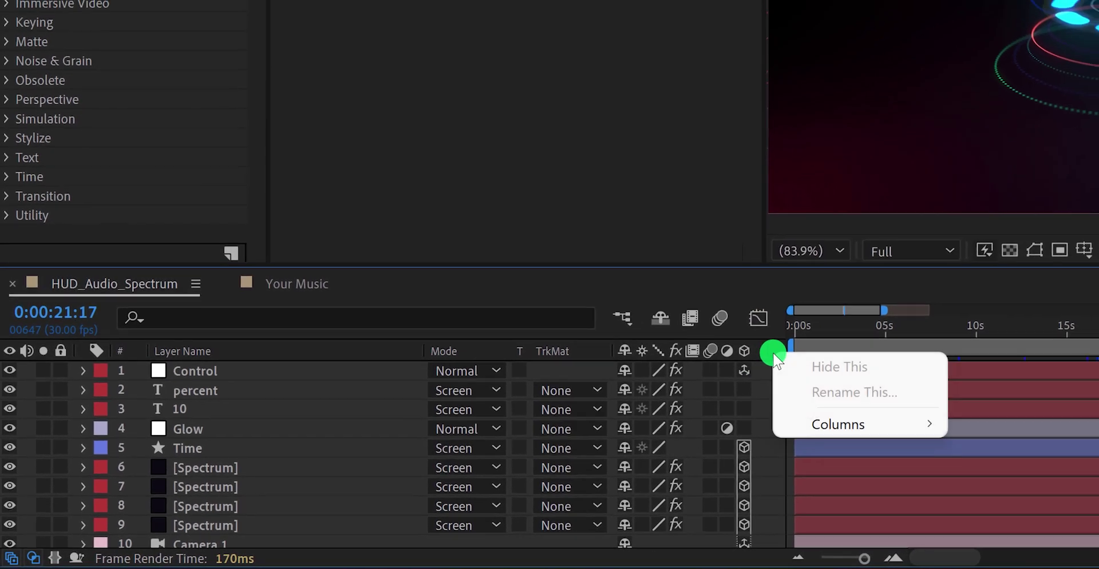
pyautogui.moveTo(853, 422)
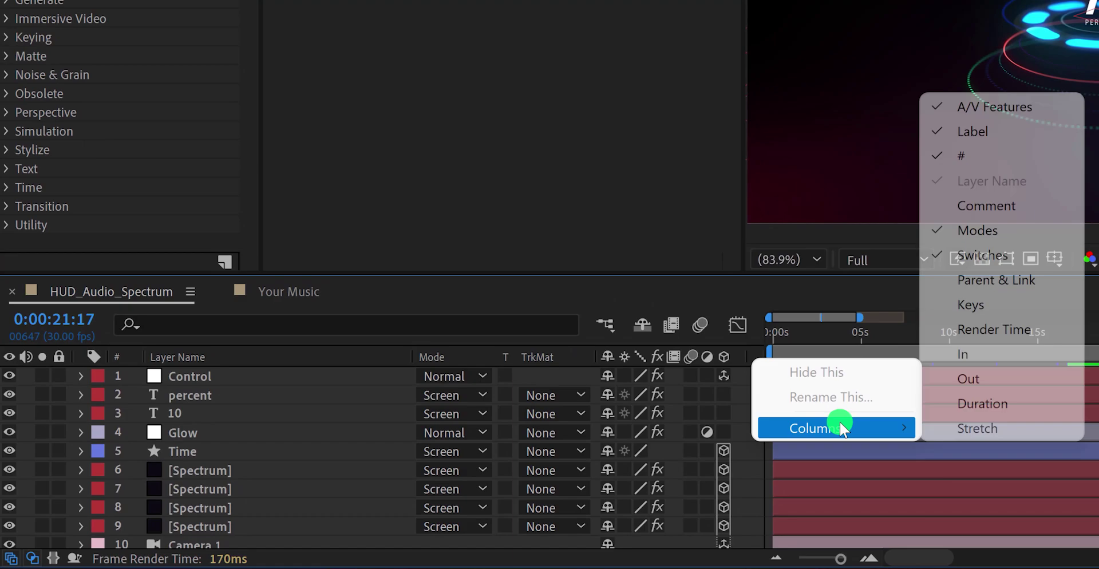
pyautogui.click(1003, 283)
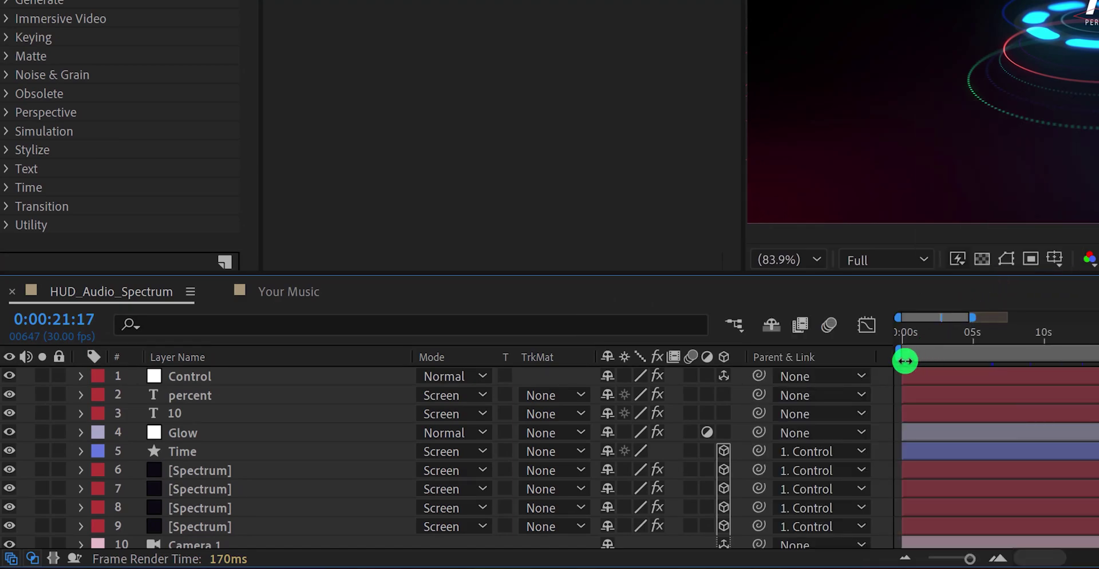
pyautogui.rightClick(446, 353)
pyautogui.click(511, 365)
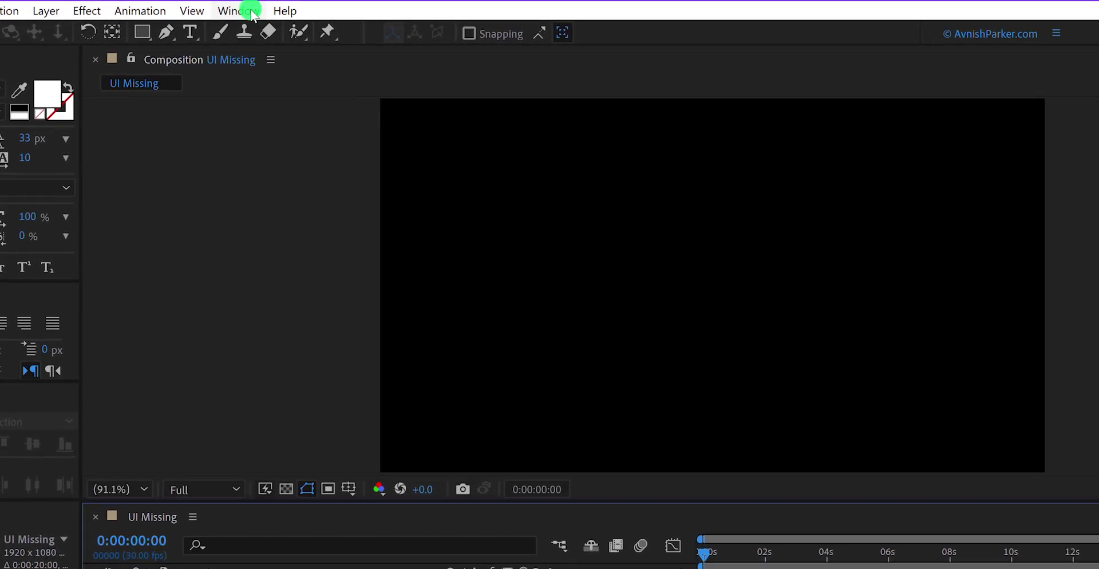
# Restore the Effects & Presets and Effect Controls panels from the Window menu, then show the Workspace list.
pyautogui.click(250, 10)
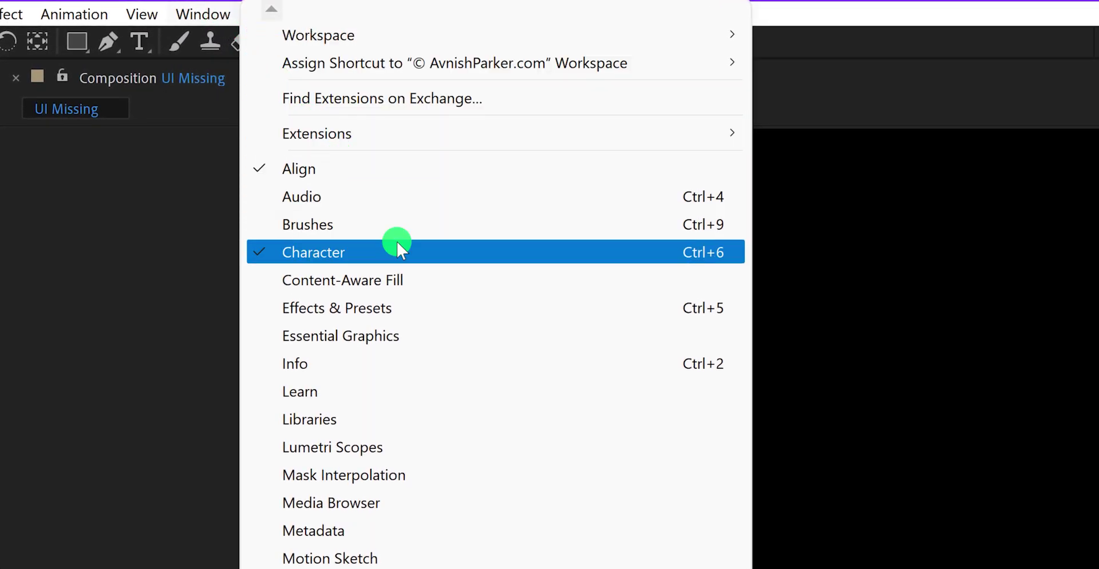
pyautogui.click(428, 309)
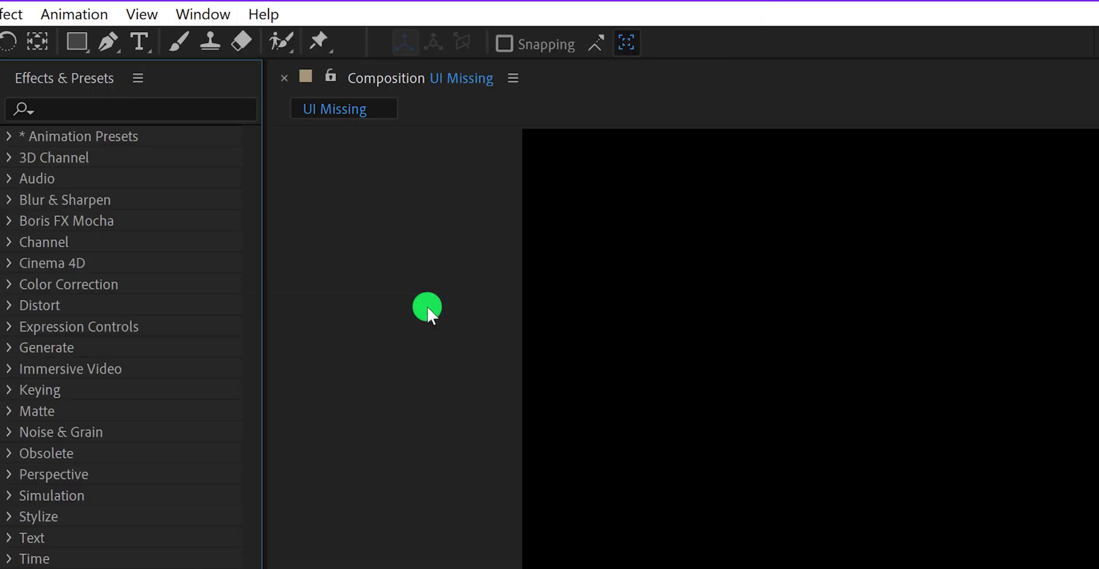
pyautogui.click(221, 12)
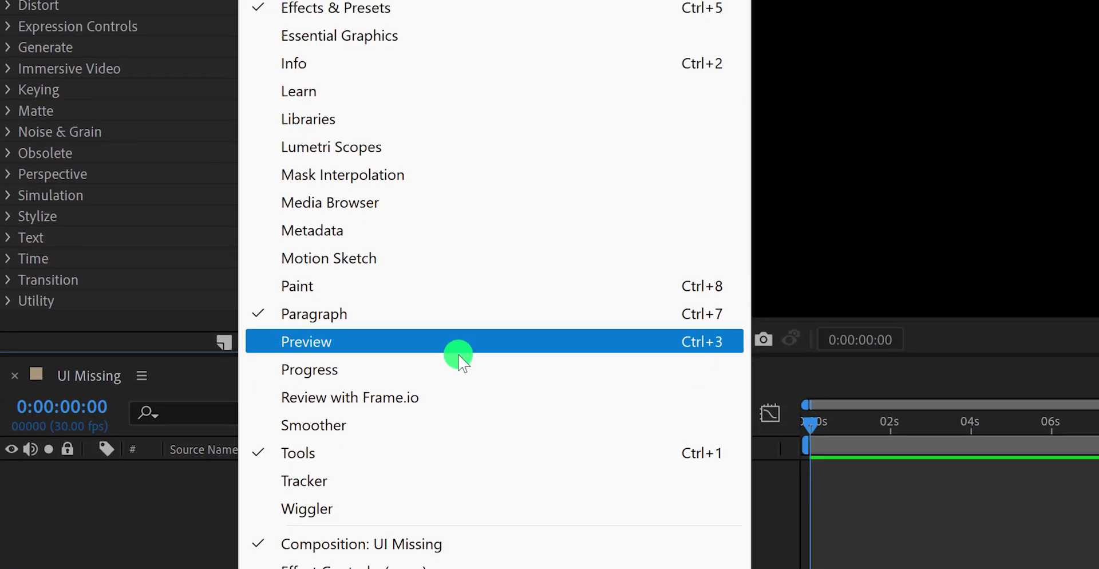
pyautogui.click(493, 455)
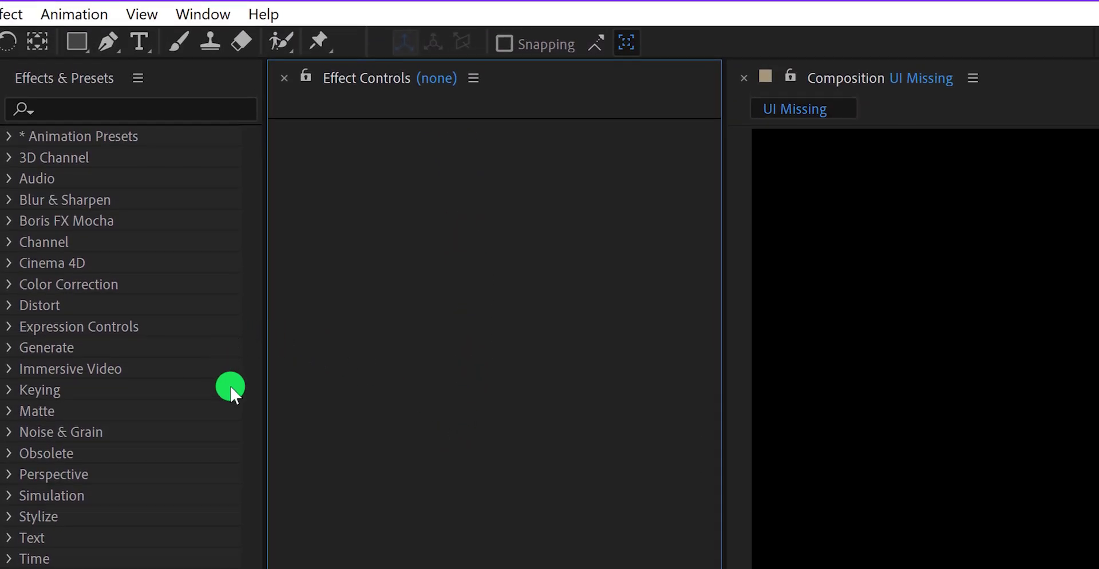
pyautogui.click(223, 15)
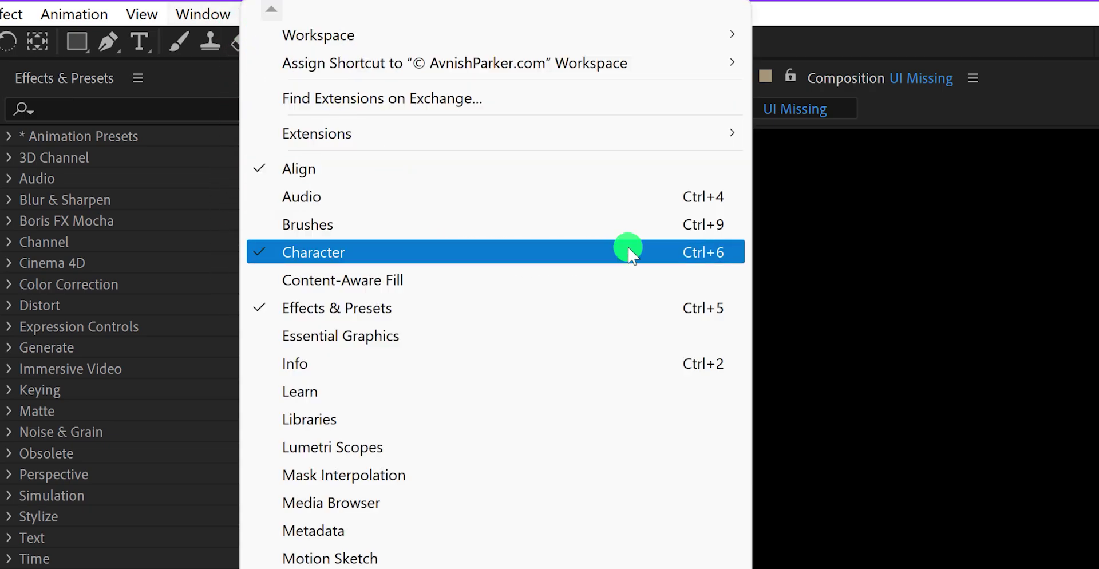
pyautogui.moveTo(676, 34)
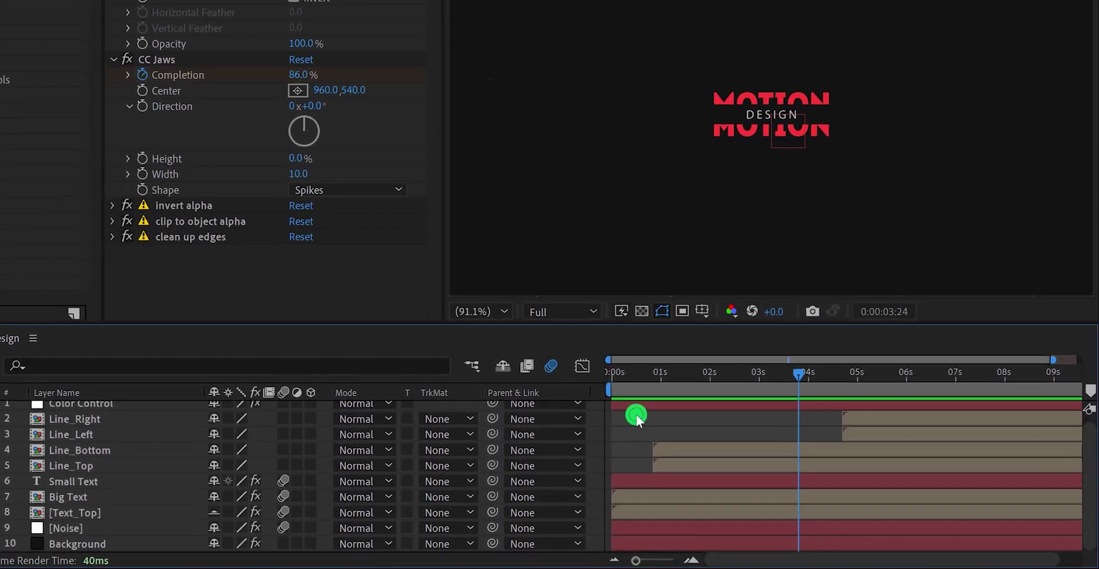
# Play the Motion_Design preview and scrub the animation between 4 and 5 seconds.
pyautogui.press('space')
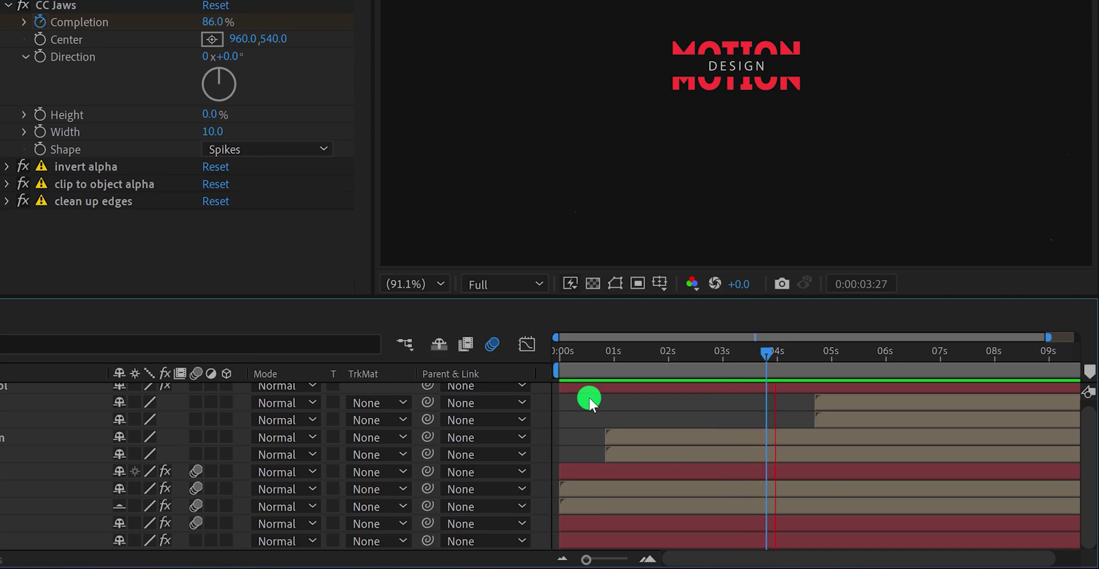
pyautogui.moveTo(784, 352); pyautogui.dragTo(831, 375)
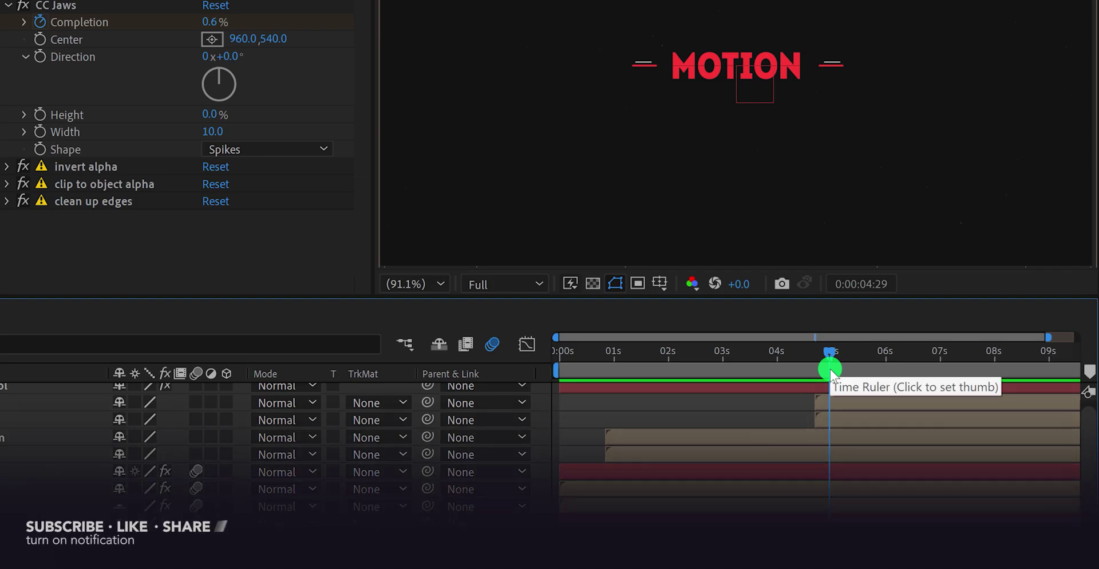
pyautogui.press('space')
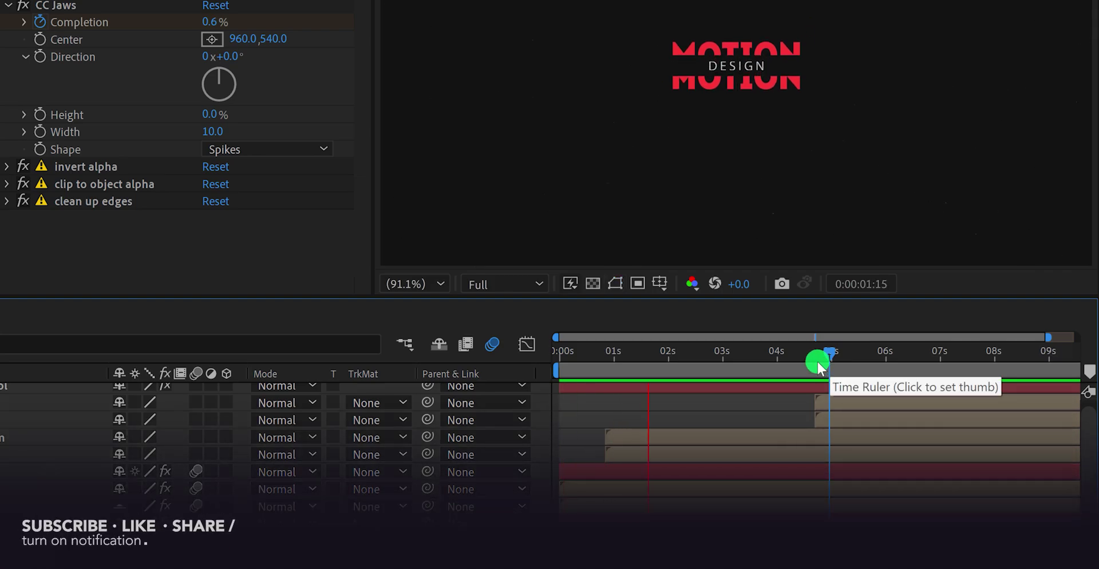
# Set the current time to about 3.9 seconds and replay the preview from there.
pyautogui.click(796, 358)
pyautogui.click(769, 360)
pyautogui.press('space')
pyautogui.click(774, 353)
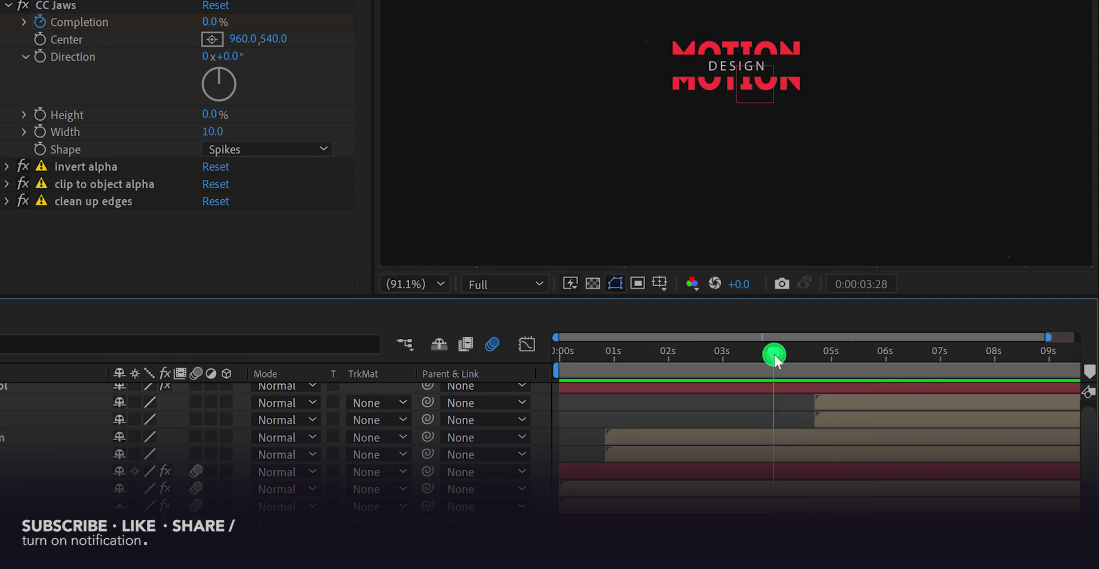
pyautogui.press('space')
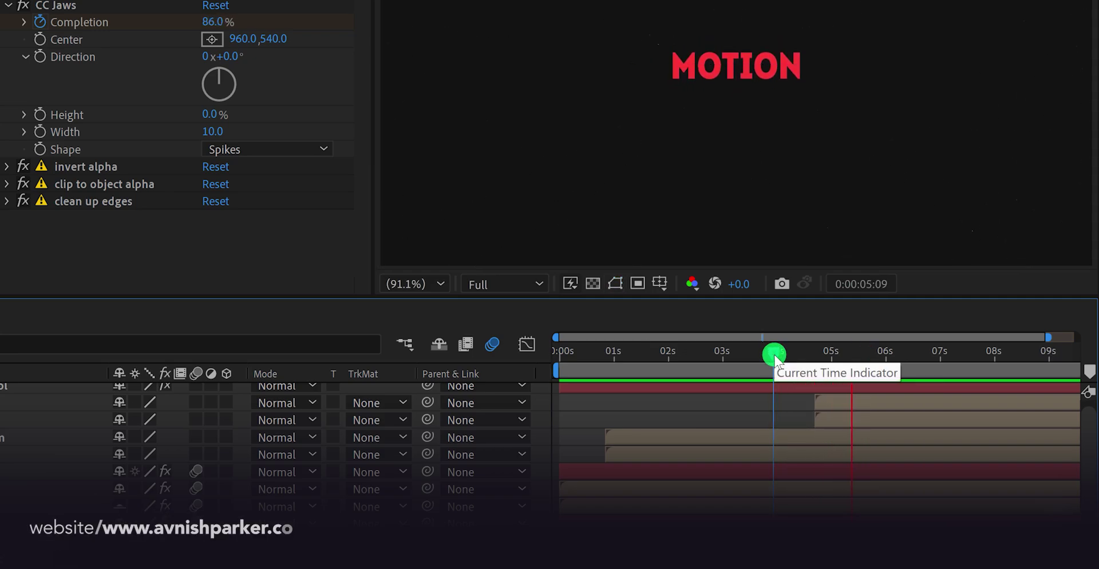
pyautogui.click(774, 358)
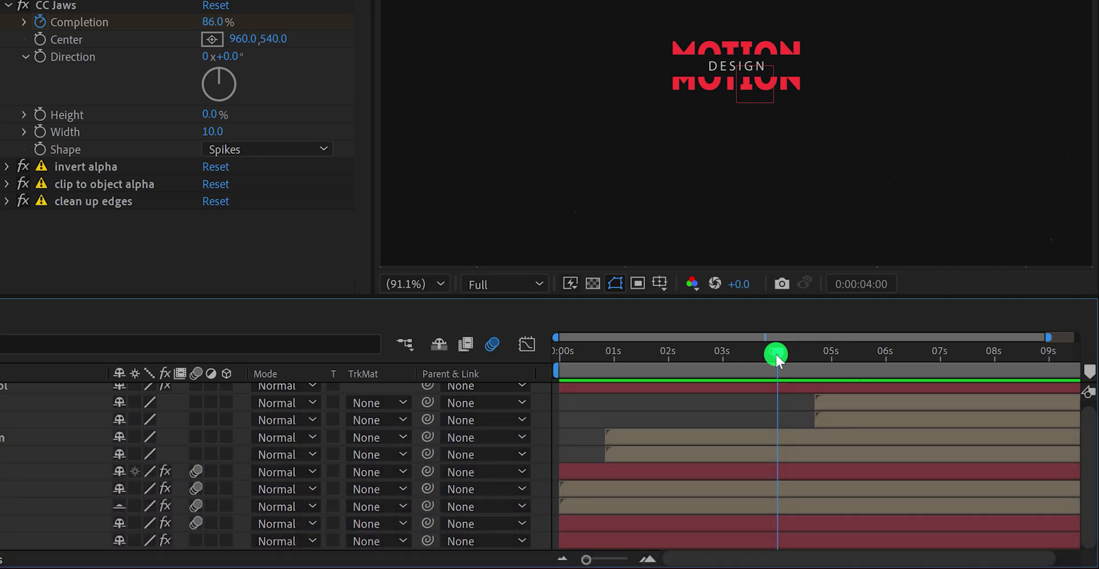
# Set the work area from 4 to 6 seconds and preview just that range.
pyautogui.press('b')
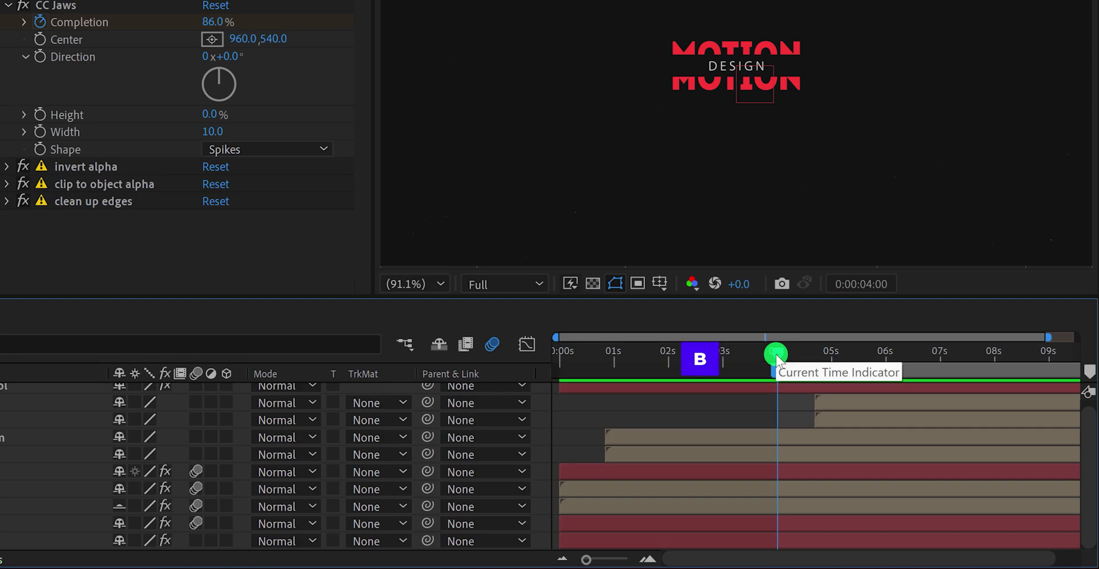
pyautogui.click(888, 355)
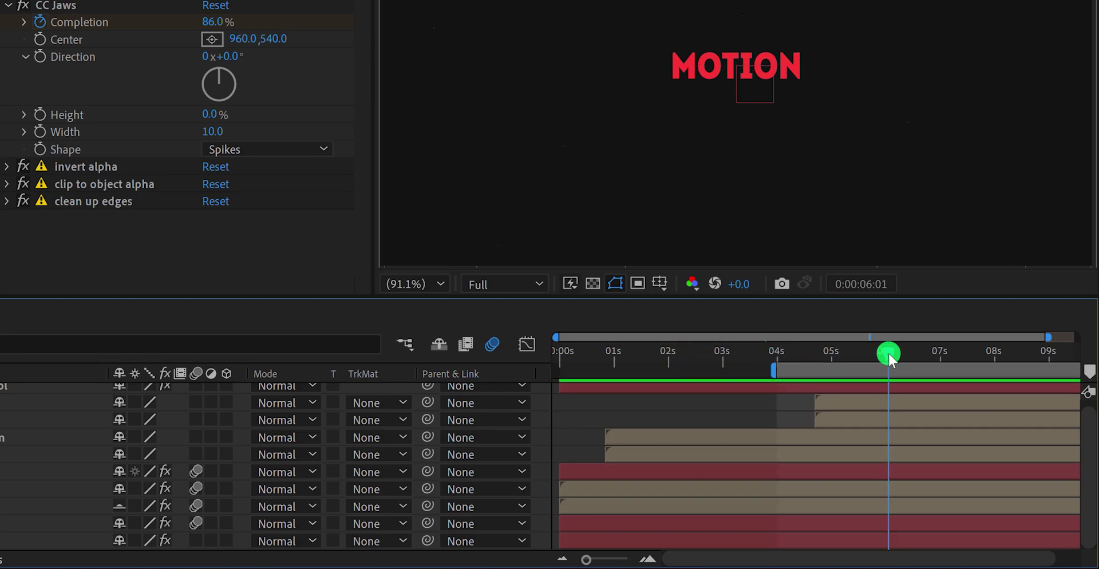
pyautogui.press('n')
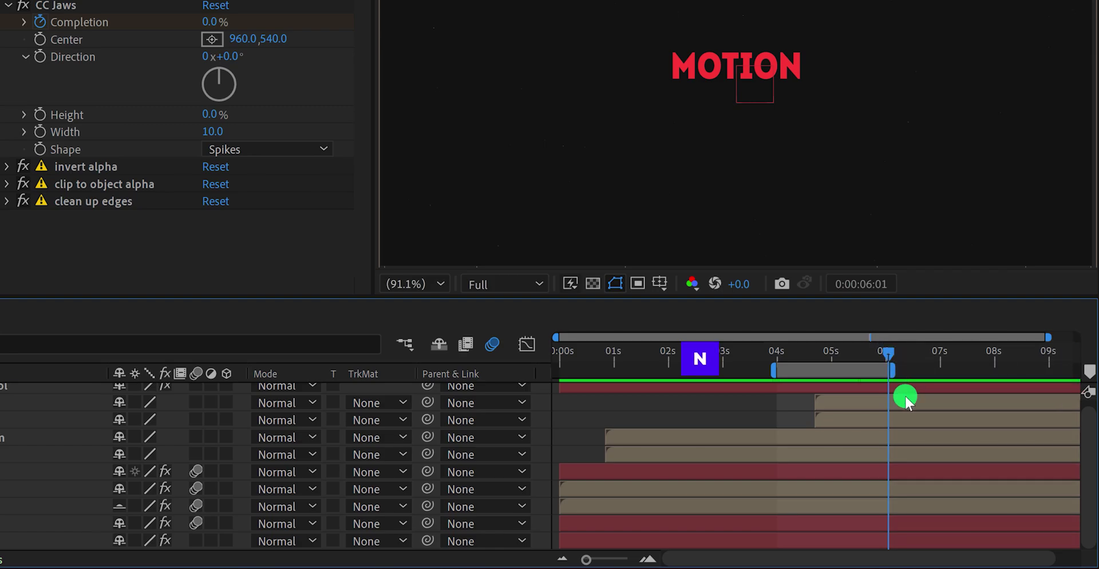
pyautogui.press('space')
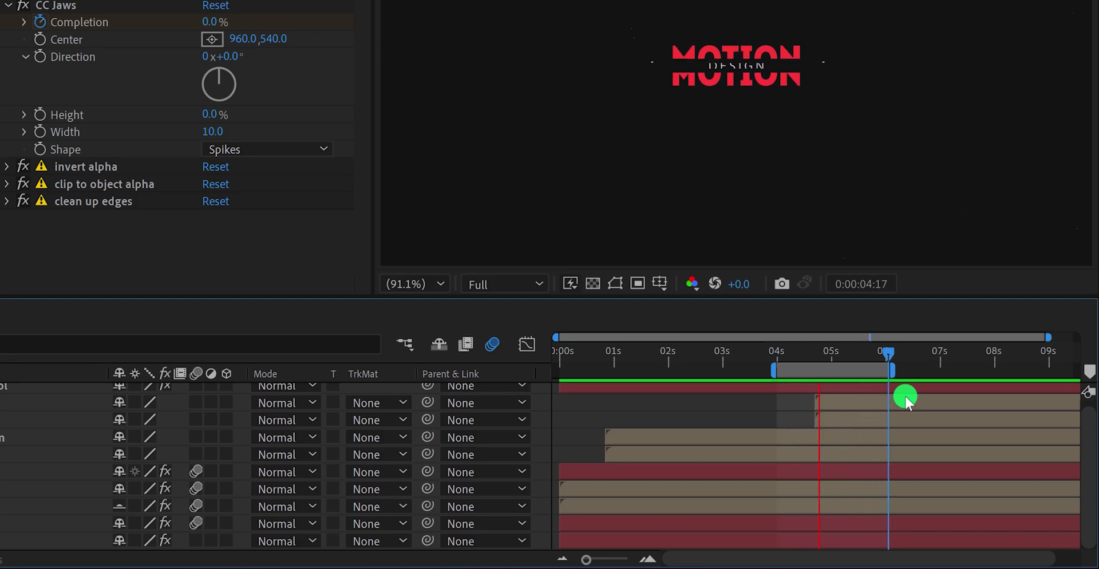
pyautogui.press('space')
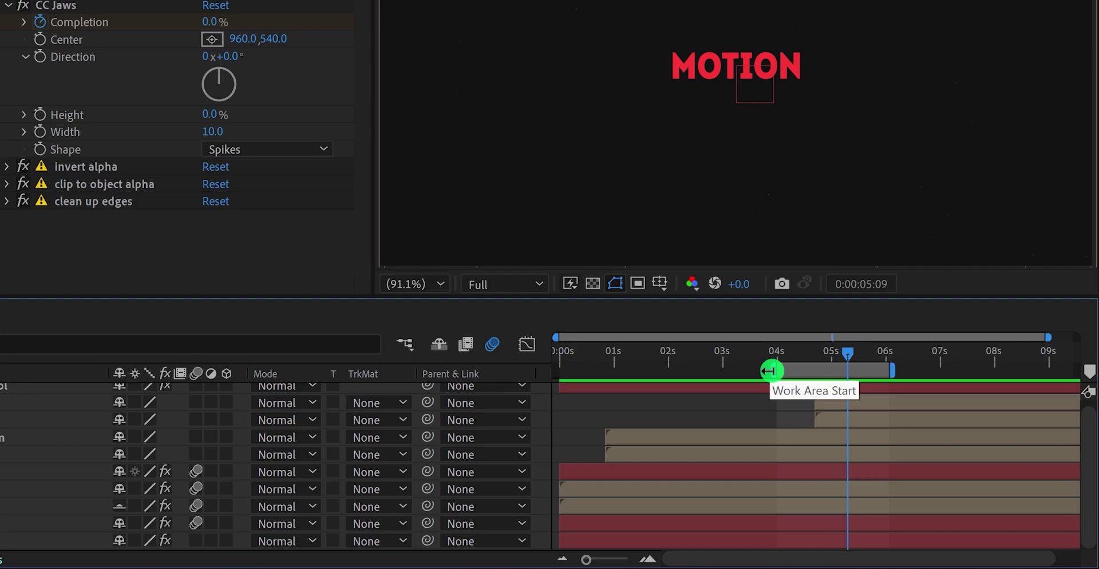
# Reset the work area to run from 0 to 8 seconds.
pyautogui.click(555, 358)
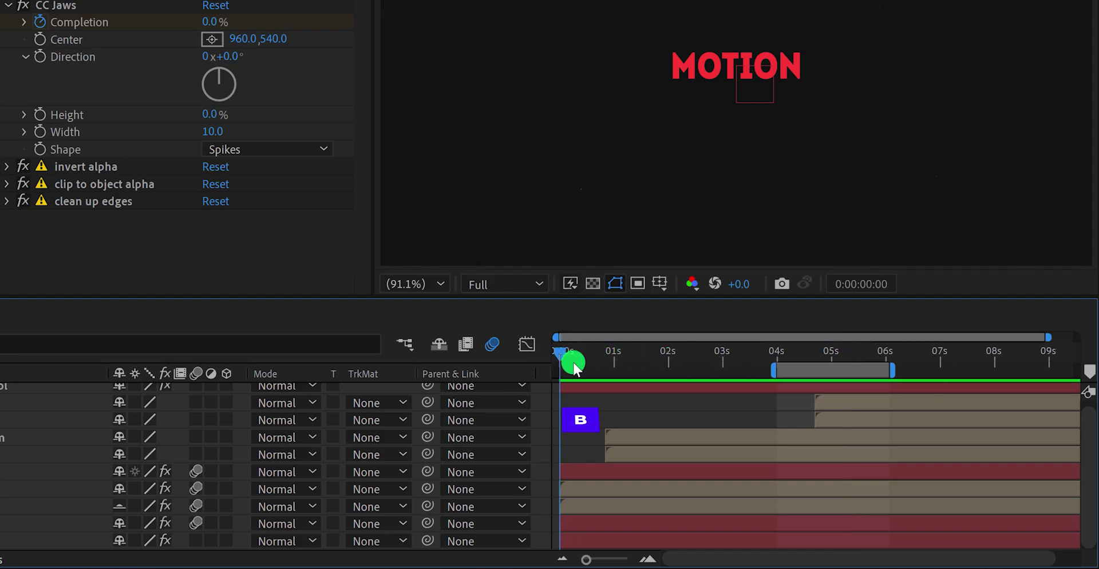
pyautogui.press('b')
pyautogui.click(917, 352)
pyautogui.moveTo(916, 352); pyautogui.dragTo(996, 366)
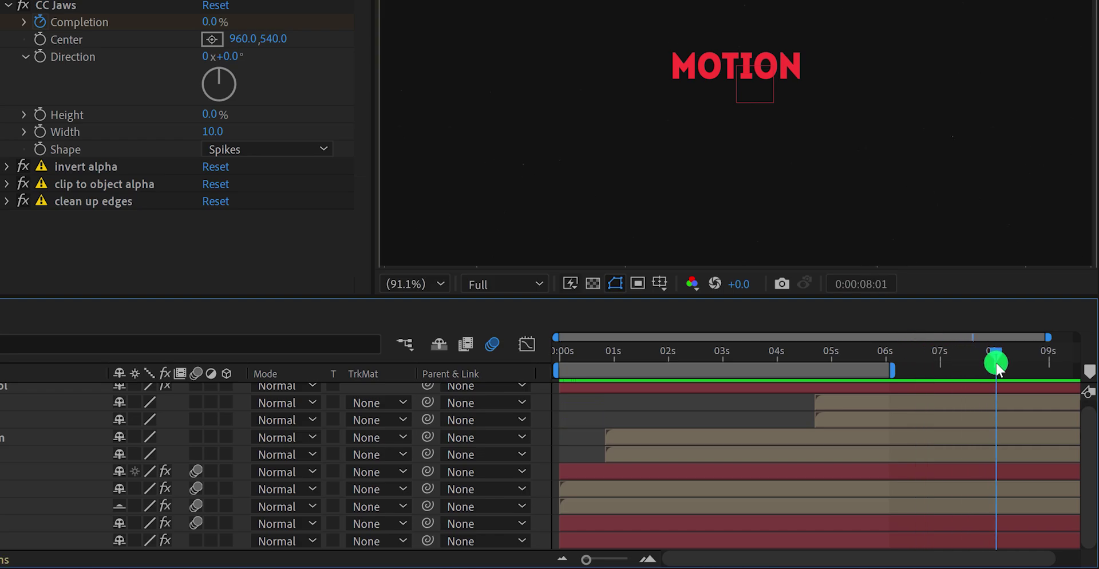
pyautogui.press('n')
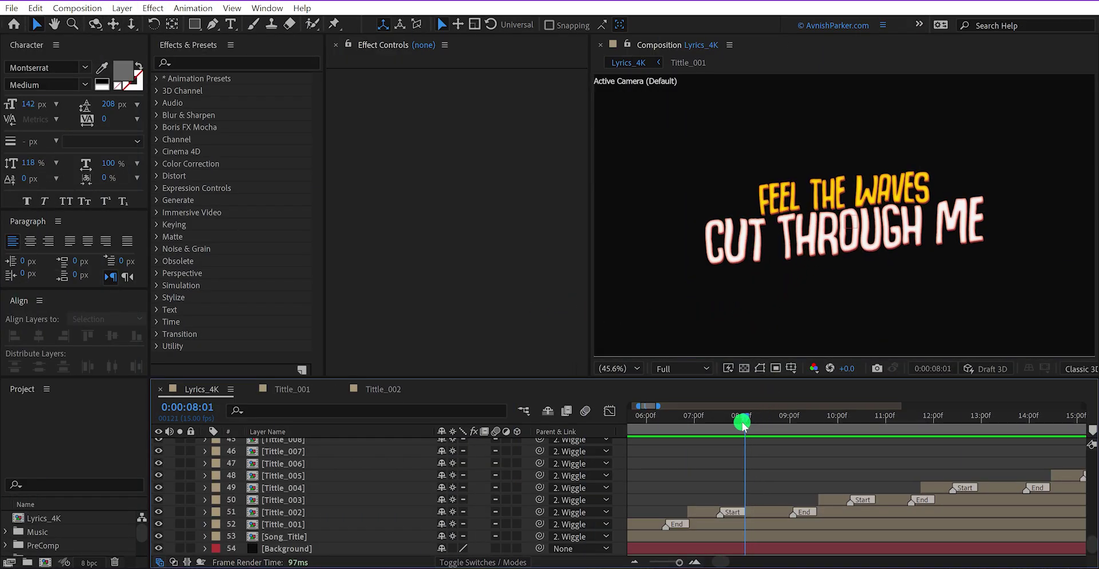
# At 0:00:08:07, draw and adjust a region of interest around the FEEL THE WAVES / CUT THROUGH ME lyric.
pyautogui.moveTo(754, 431); pyautogui.dragTo(765, 432)
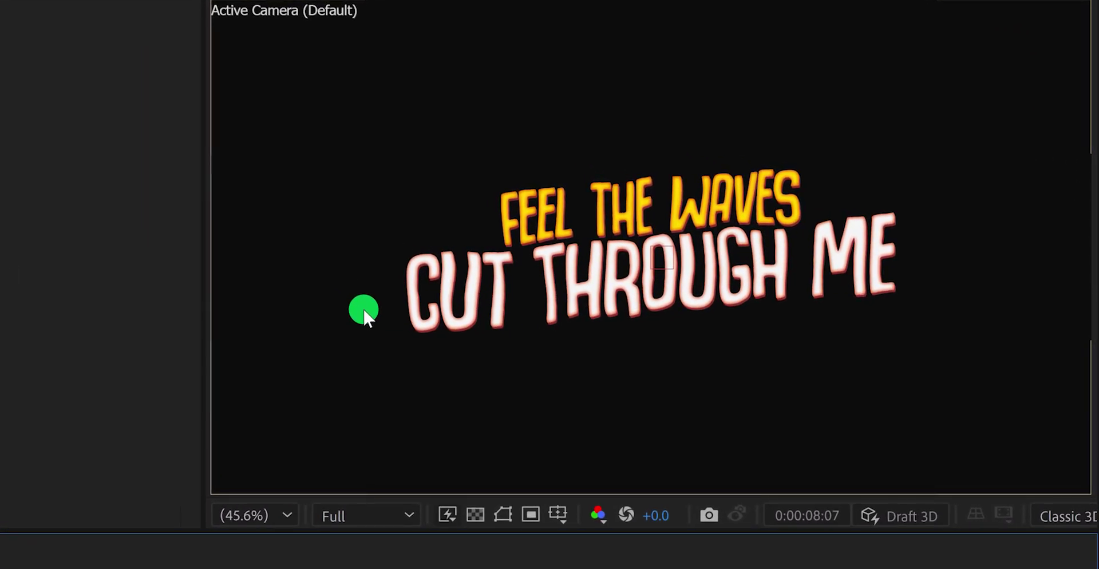
pyautogui.click(526, 518)
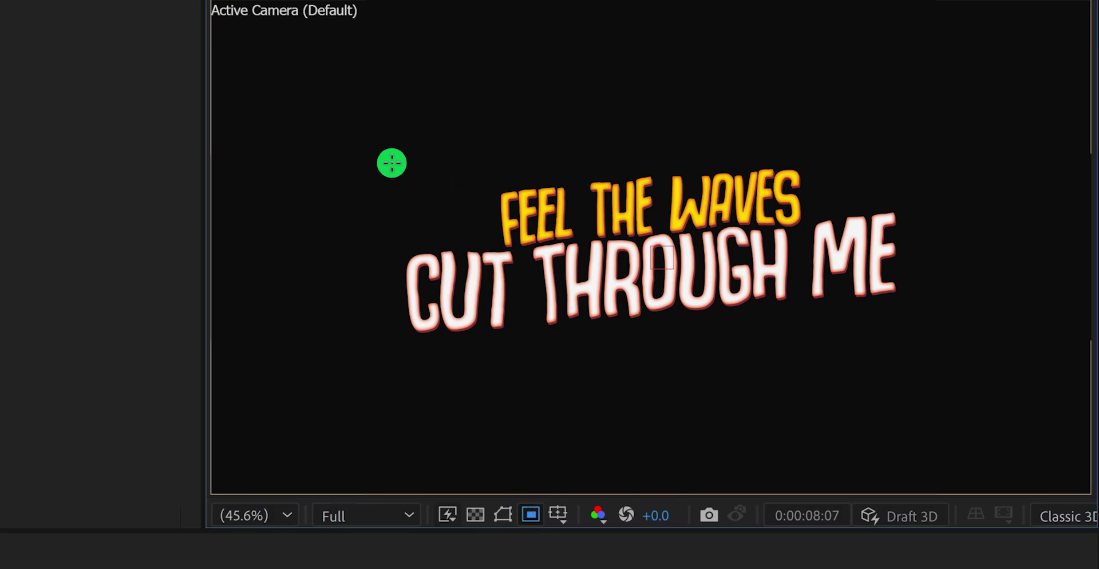
pyautogui.moveTo(361, 148); pyautogui.dragTo(935, 361)
pyautogui.moveTo(647, 367); pyautogui.dragTo(645, 363)
pyautogui.moveTo(933, 263); pyautogui.dragTo(951, 249)
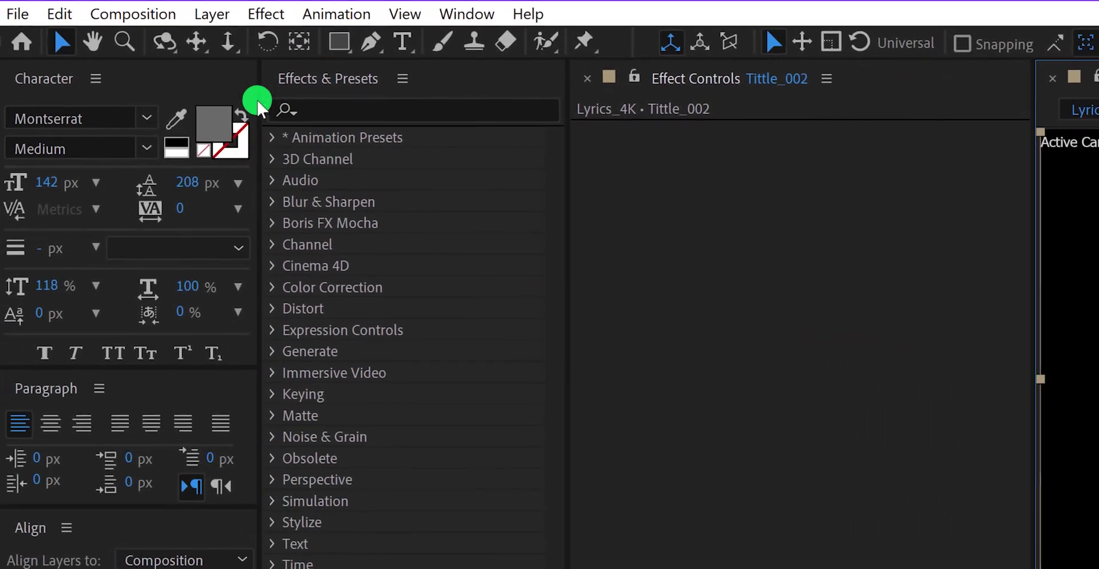
# Apply Composition > Crop Comp to Region of Interest to Lyrics_4K.
pyautogui.click(138, 15)
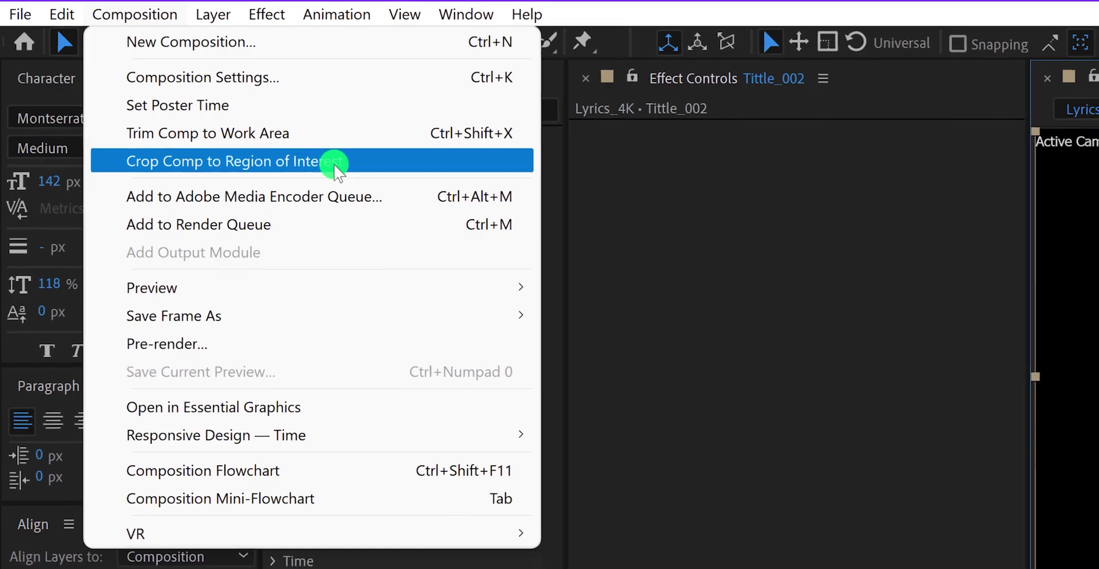
pyautogui.click(294, 166)
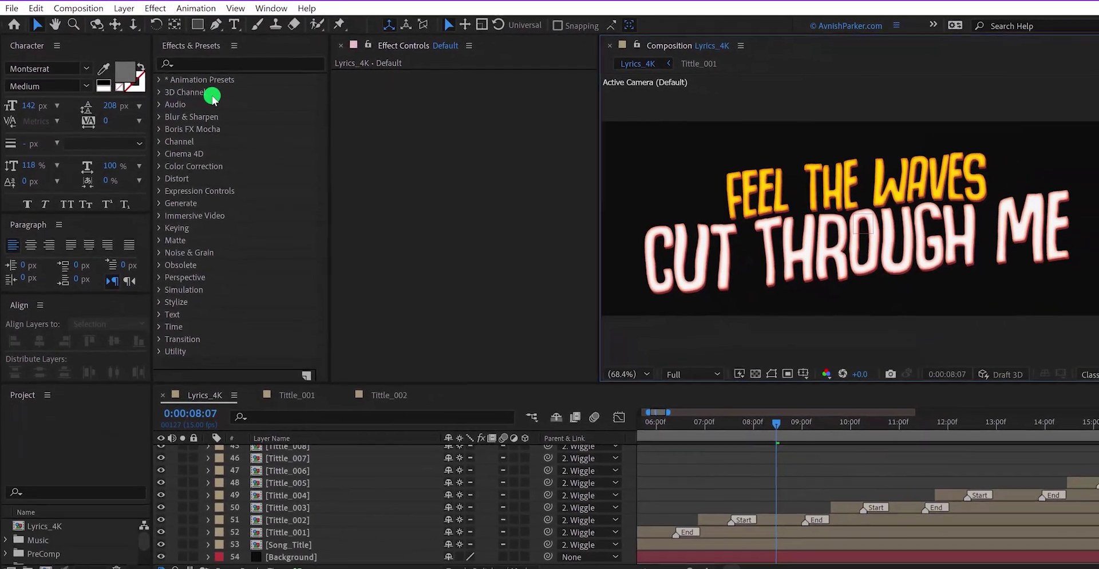